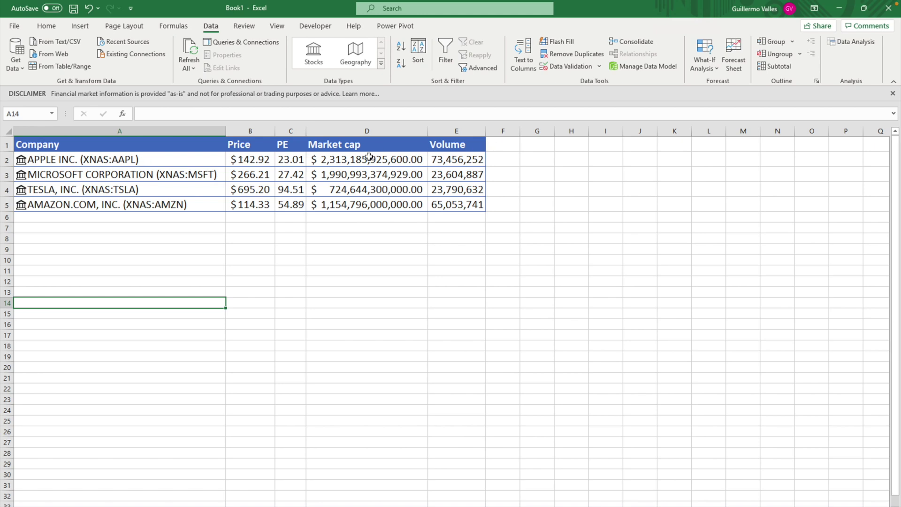
- Replace the ticker in cell B4 of the Wisesheets Discord Template with MSFT
click(94, 150)
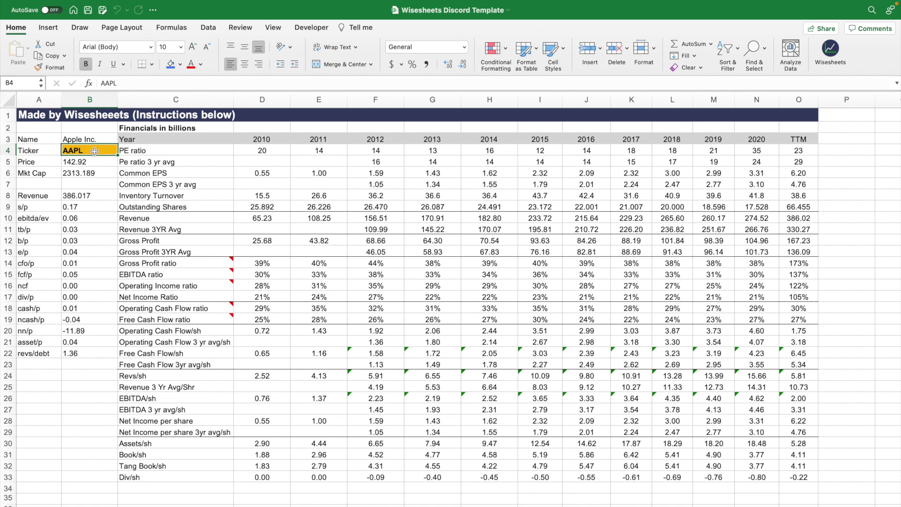
key(Delete)
text(MSFT)
key(Return)
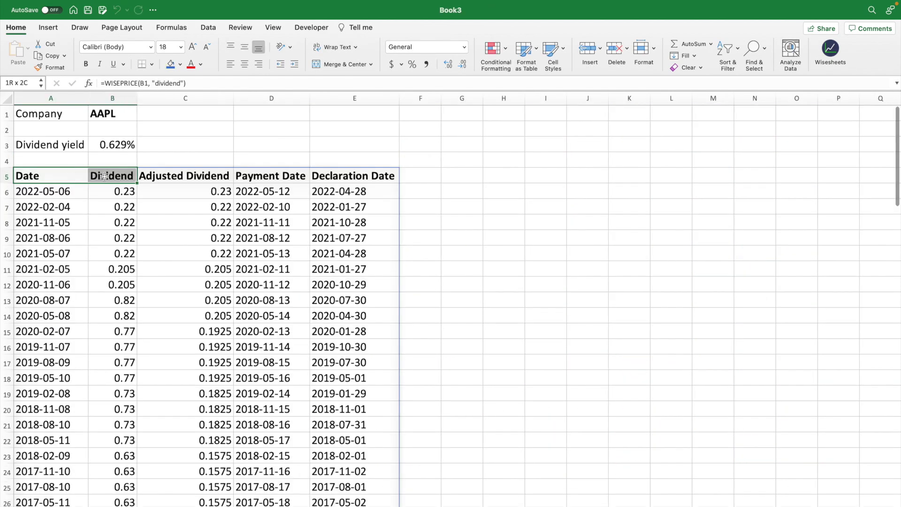
- Enter the formula =STOCKHISTORY(B1,B4,B5,0,1,0,1) in cell A7 of Book1
drag(98, 177, 337, 182)
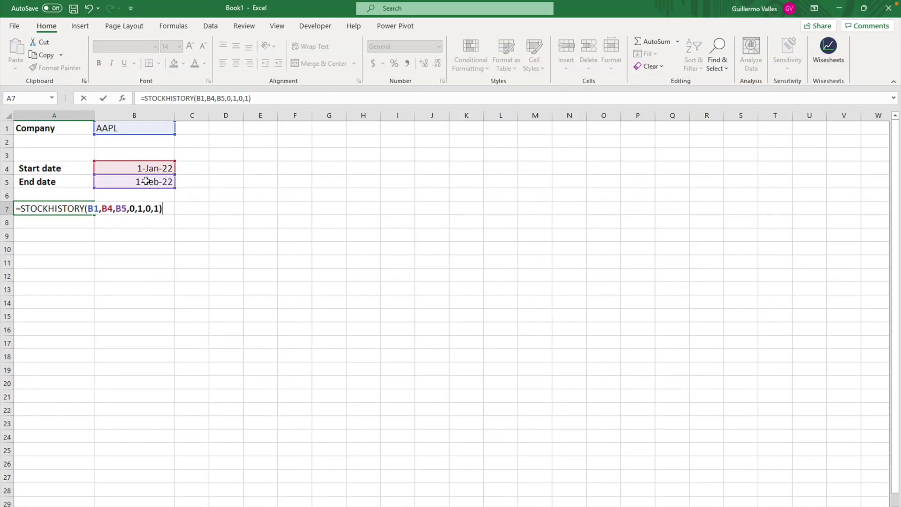
key(Return)
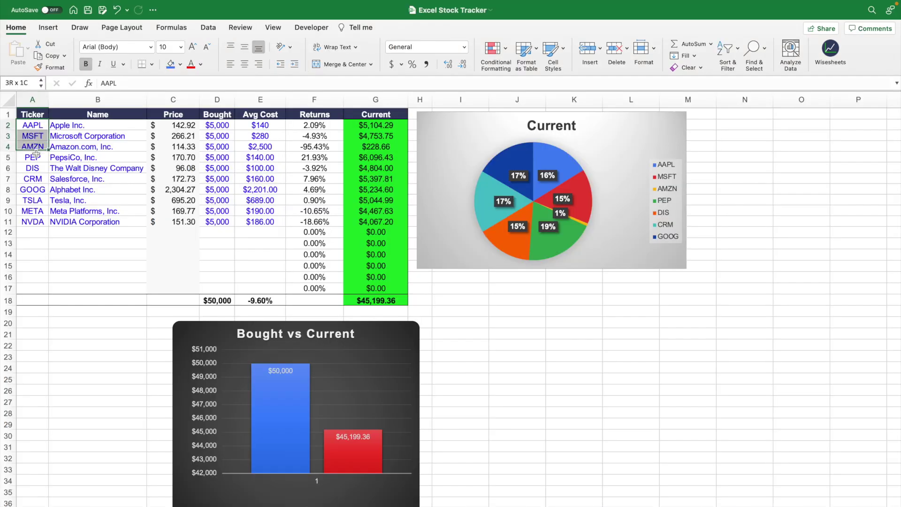
drag(33, 146, 33, 221)
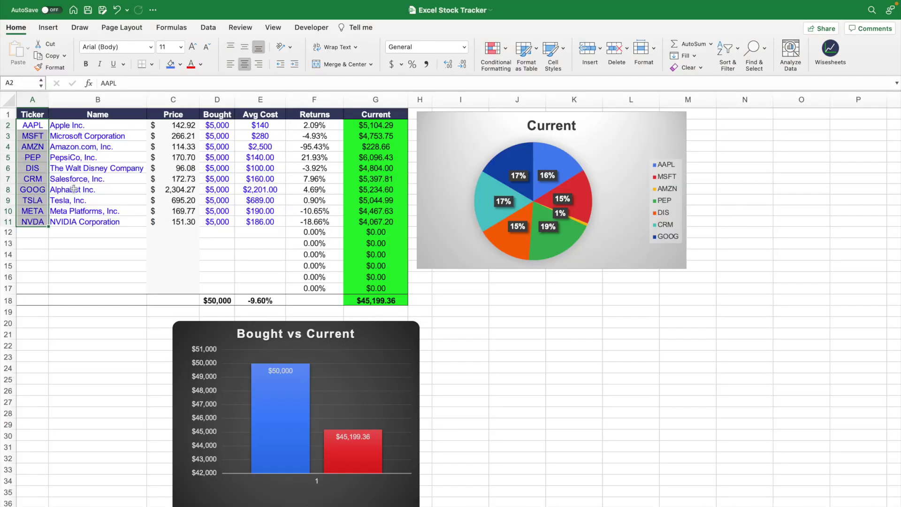
click(108, 125)
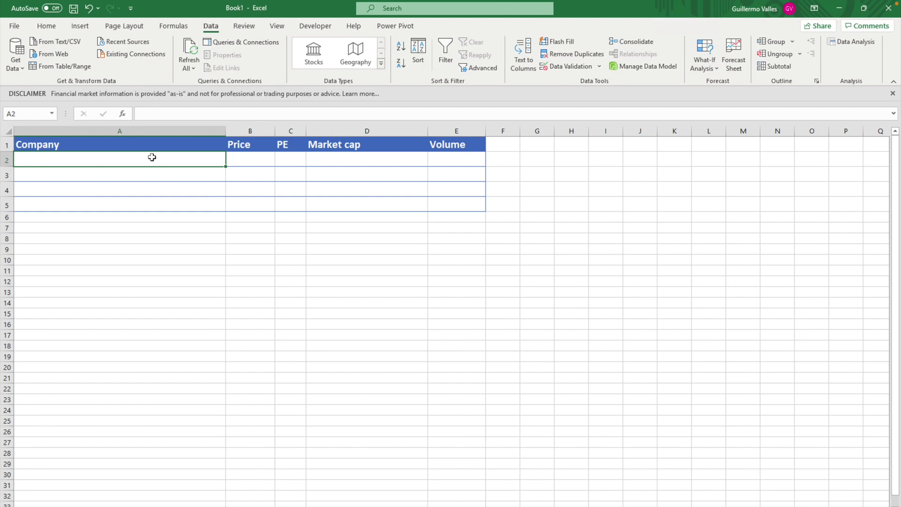
drag(128, 142, 457, 206)
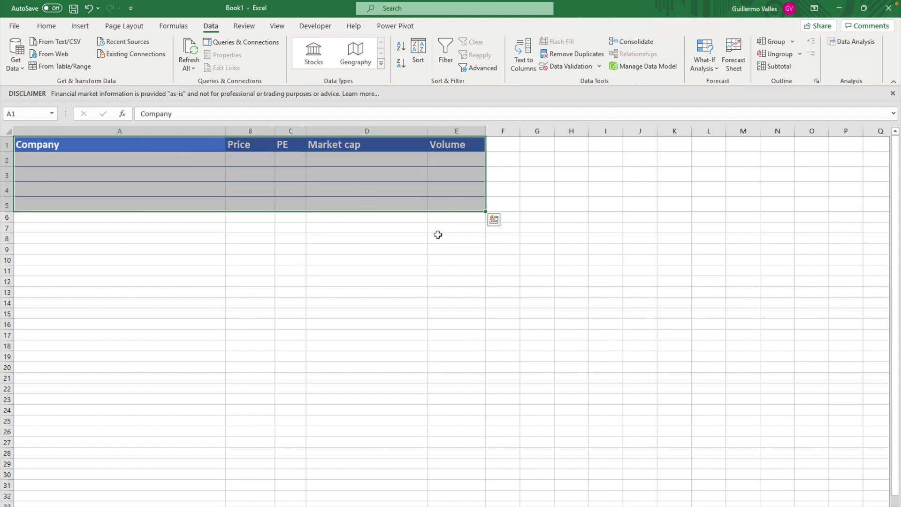
- Enter the tickers AAPL, MSFT, TSLA and AMZN in cells A2 to A5 of the Company column
click(144, 160)
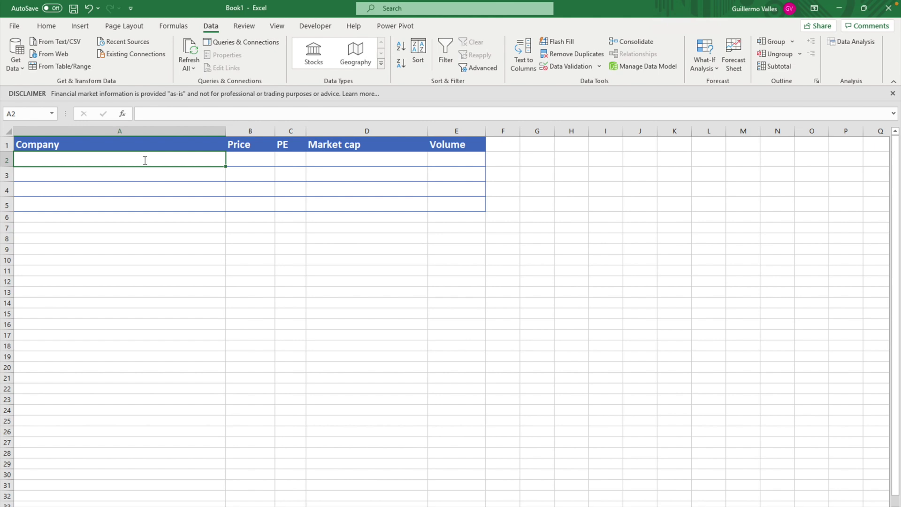
text(AAPL)
key(Return)
text(MSFT)
key(Return)
text(TSLA)
key(Return)
text(AMZN)
key(Return)
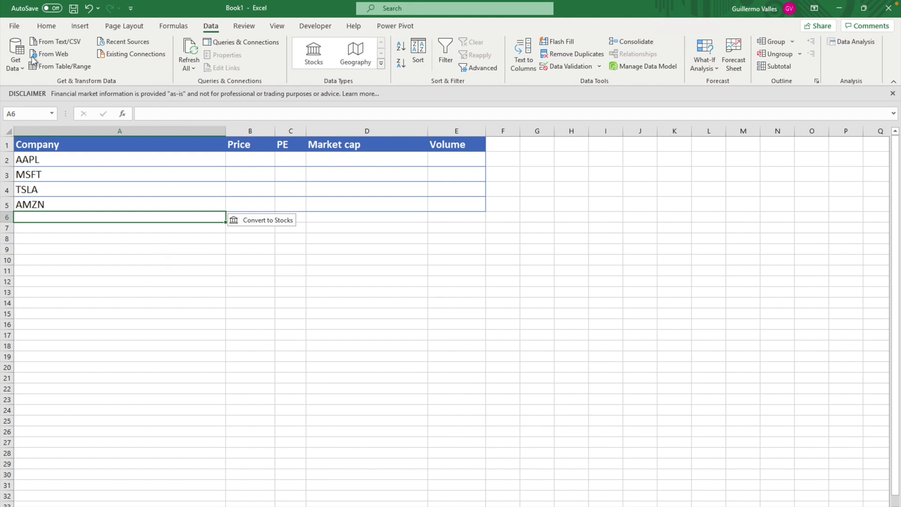
- Convert the tickers in A2:A5 to the Stocks data type
click(45, 25)
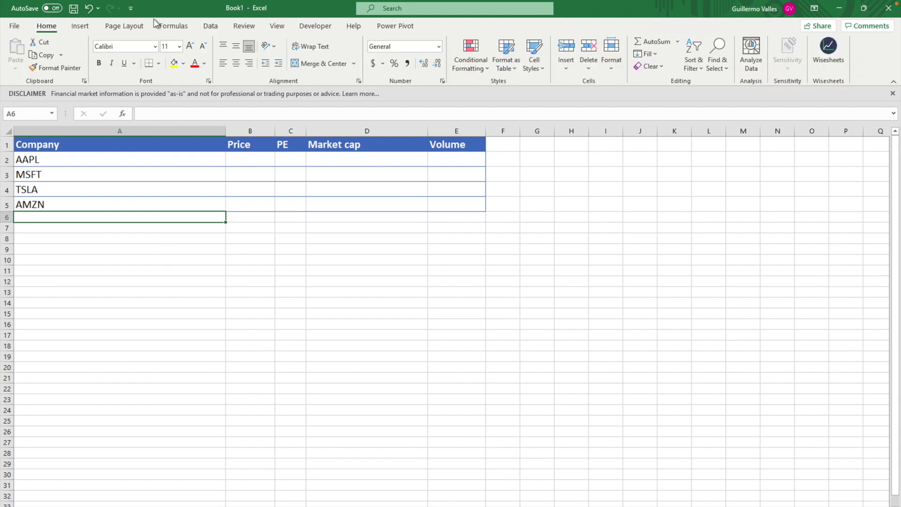
click(209, 27)
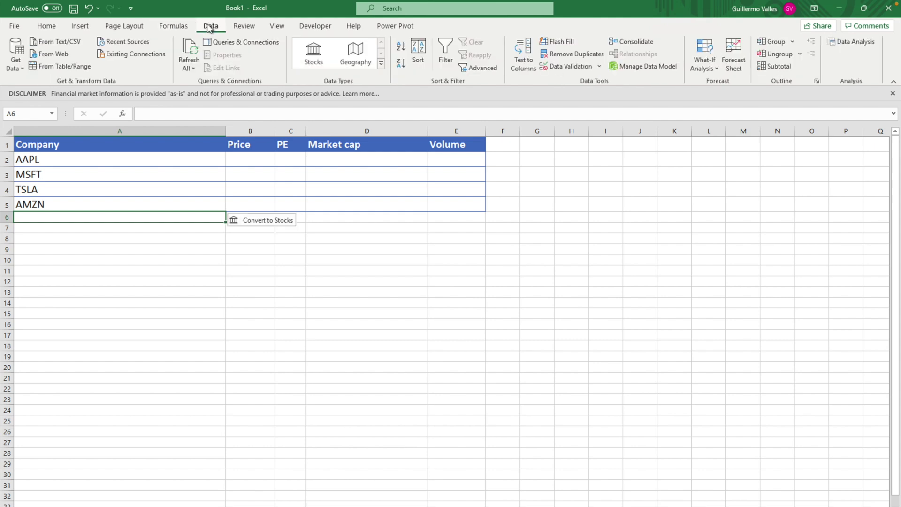
drag(103, 160, 101, 204)
click(310, 54)
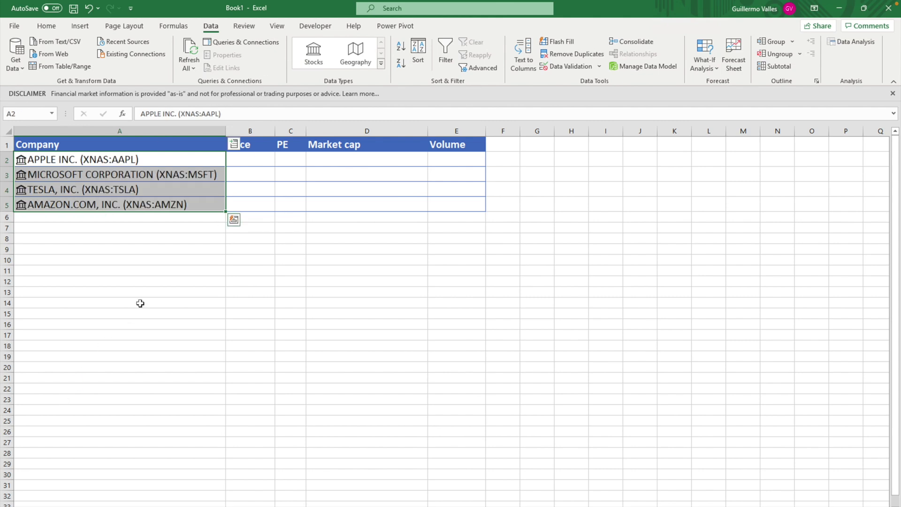
- Look through the available stock data fields and insert Price for the four companies into column B
click(234, 145)
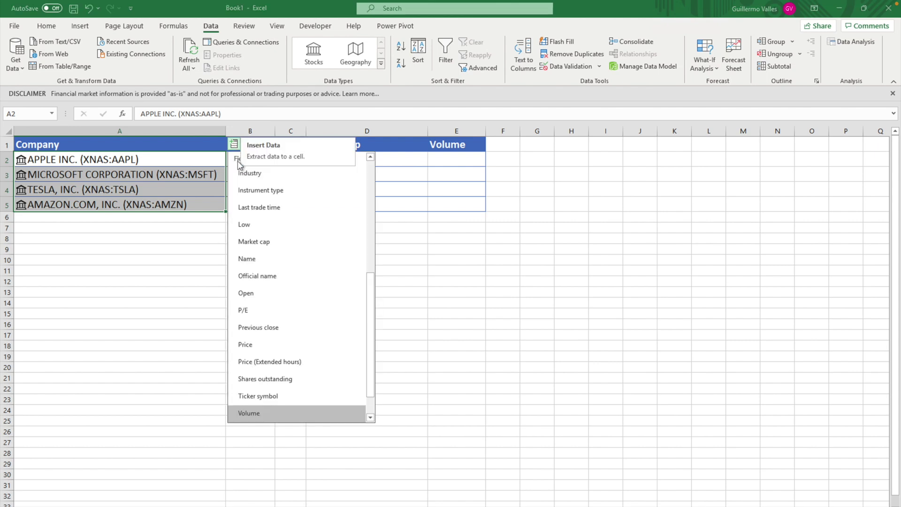
scroll(328, 193, up, 5)
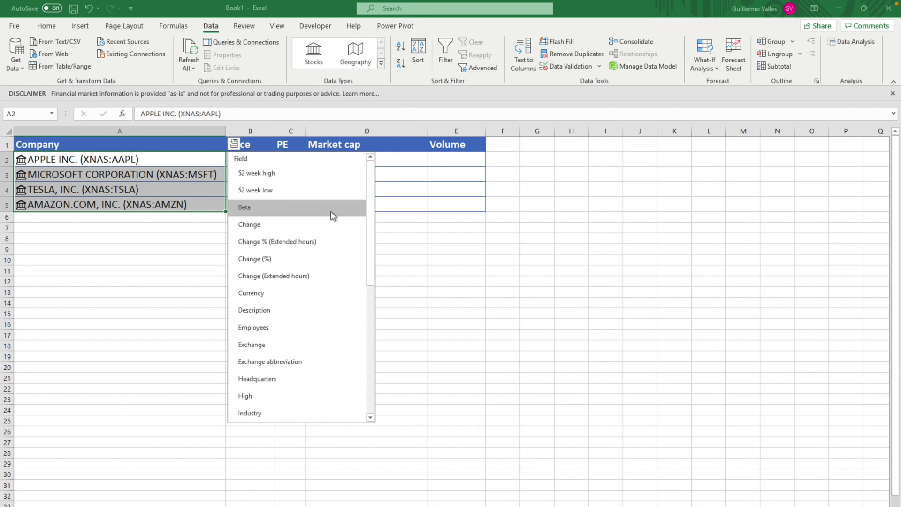
scroll(333, 215, down, 1)
scroll(331, 212, down, 3)
scroll(330, 213, down, 3)
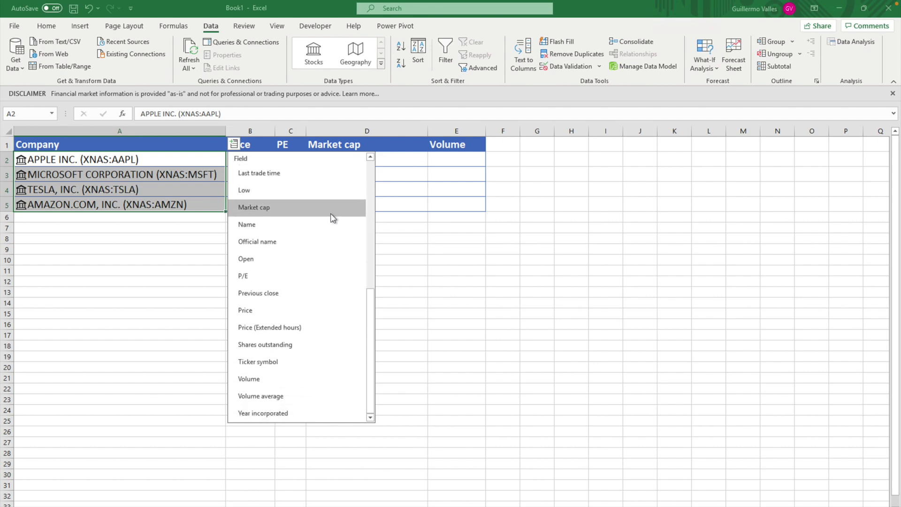
scroll(330, 214, up, 3)
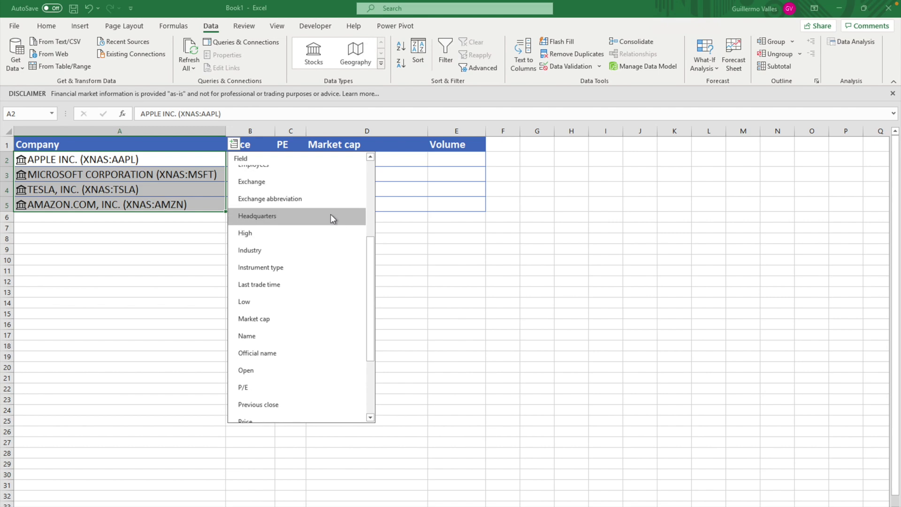
scroll(331, 214, up, 1)
scroll(334, 292, down, 1)
scroll(332, 294, down, 2)
click(273, 389)
- Insert the P/E and Market cap fields for the four companies into columns C and D
click(233, 144)
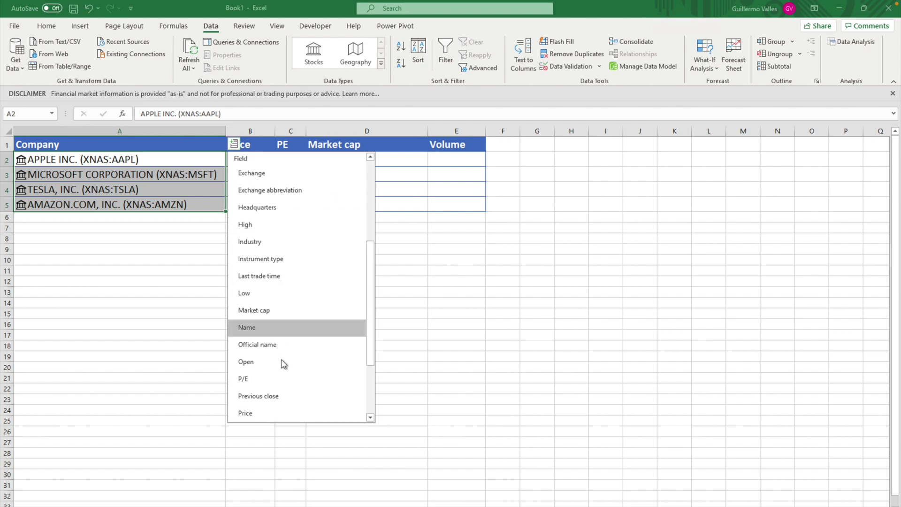
click(261, 378)
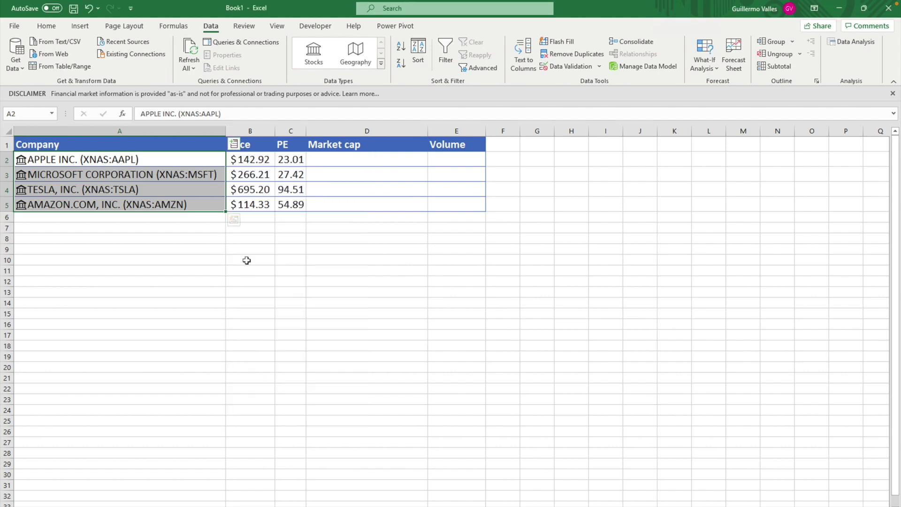
click(234, 144)
scroll(287, 314, down, 1)
scroll(286, 322, down, 4)
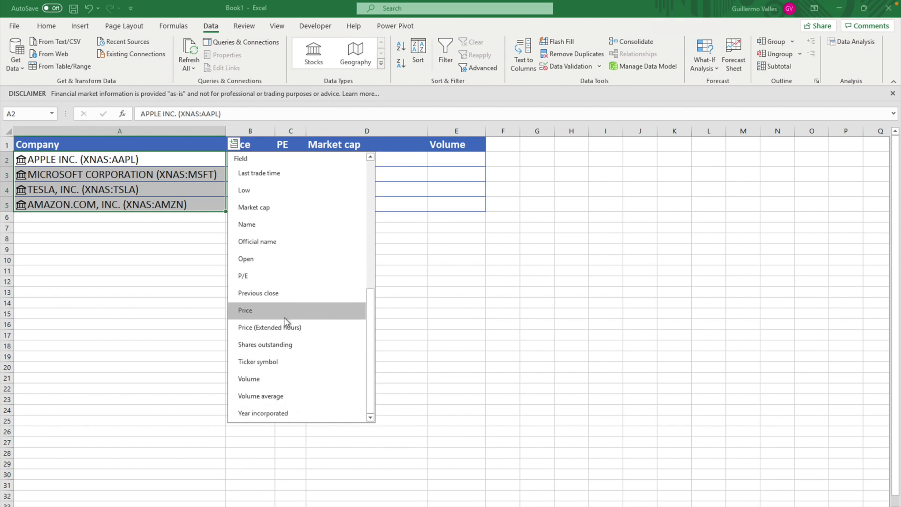
click(266, 212)
- Insert the Volume field for the four companies into column E and refresh all the stock data
click(234, 144)
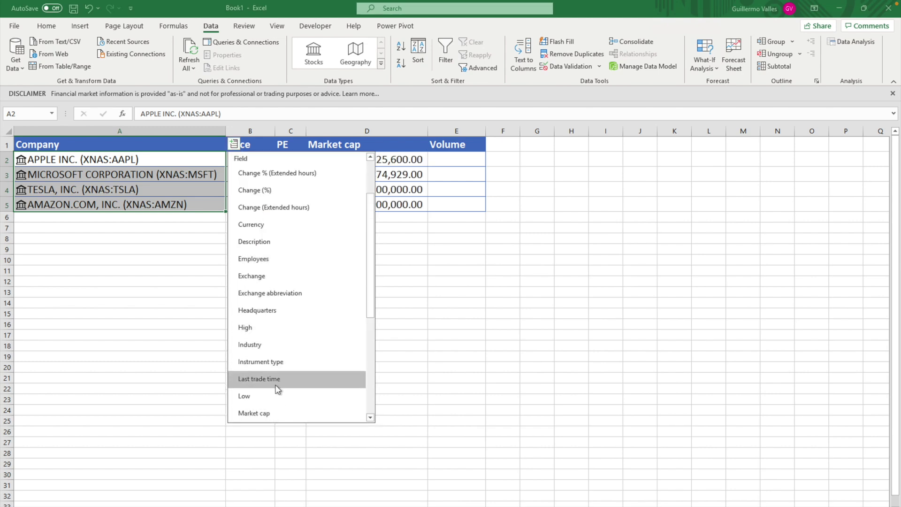
scroll(281, 376, down, 4)
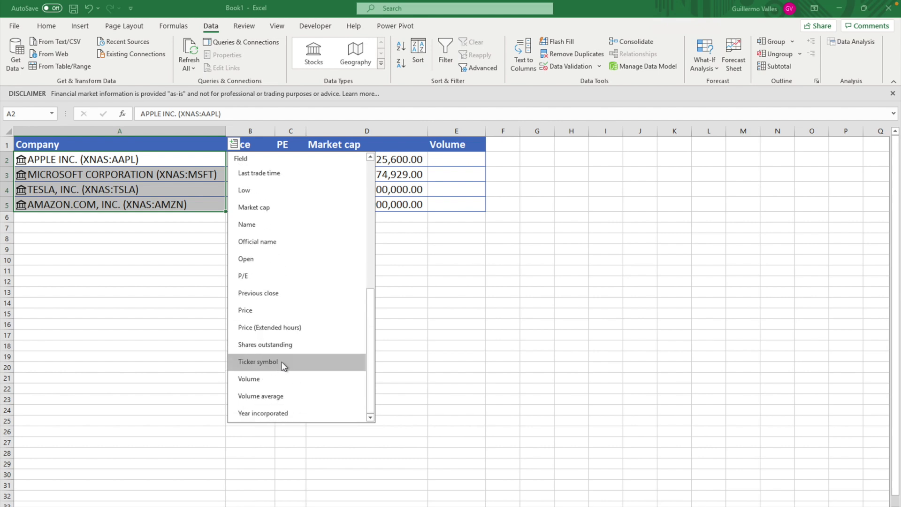
click(274, 377)
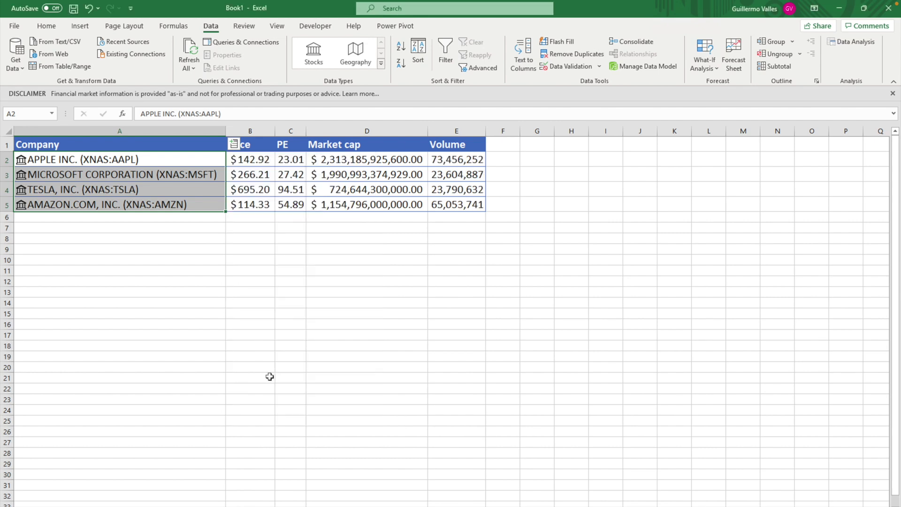
click(170, 304)
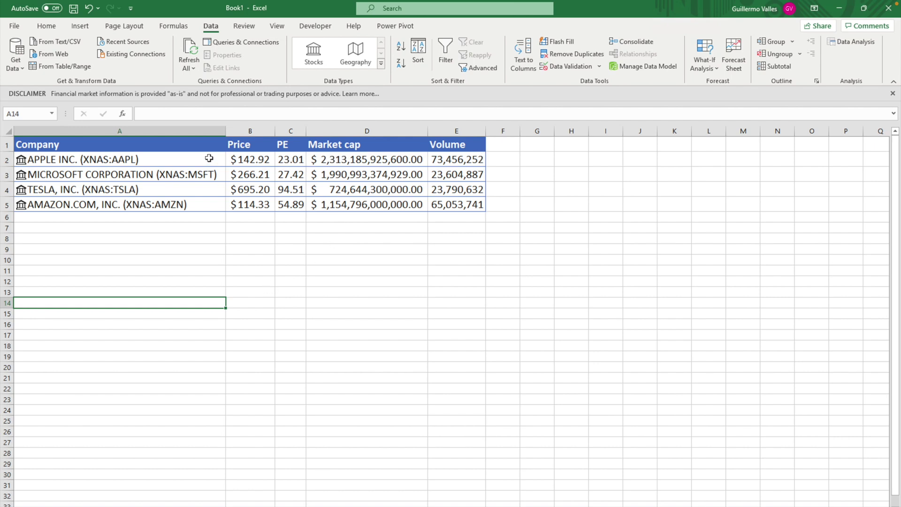
click(193, 50)
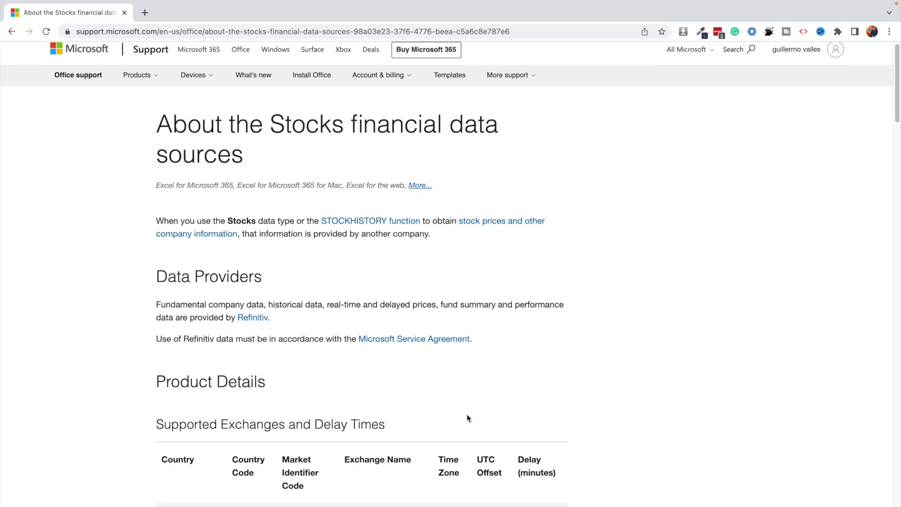
- Review the Supported Exchanges and Delay Times table on the Microsoft Support page about Stocks financial data sources in the browser
scroll(465, 412, down, 5)
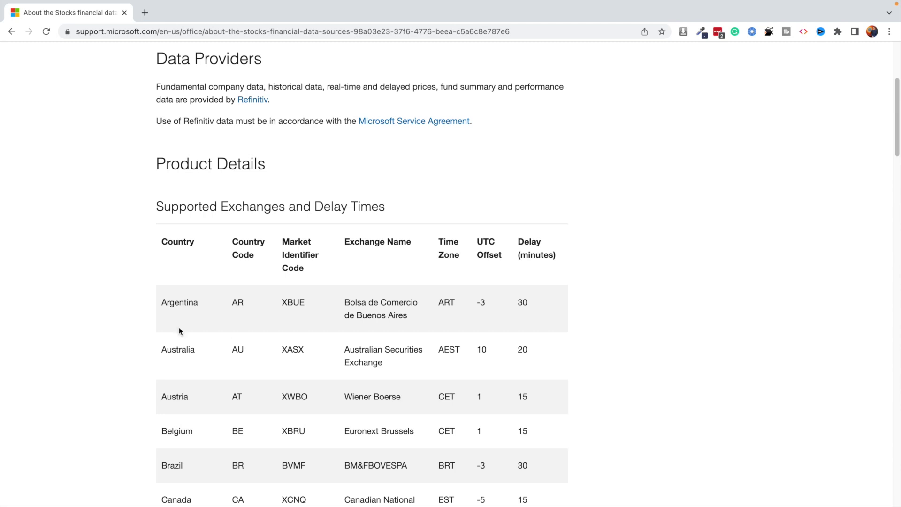
scroll(209, 345, down, 6)
scroll(208, 345, down, 10)
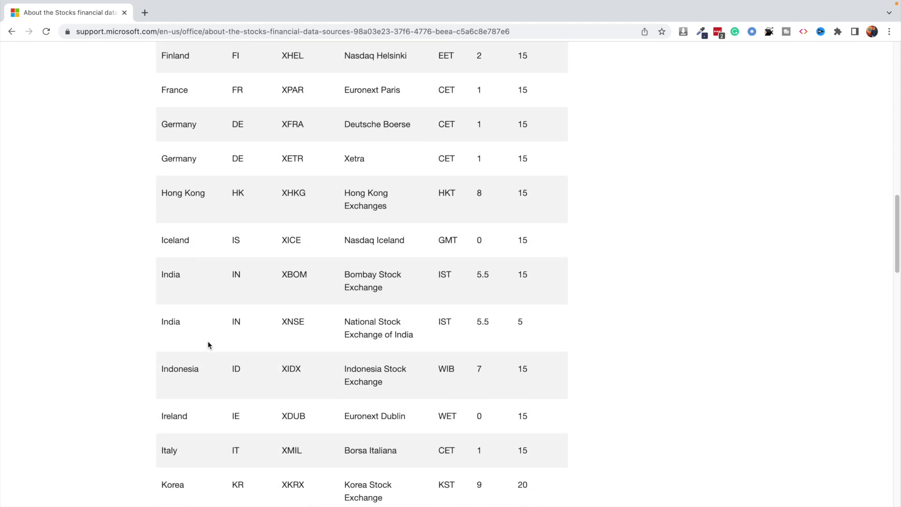
scroll(209, 344, down, 12)
scroll(208, 345, down, 13)
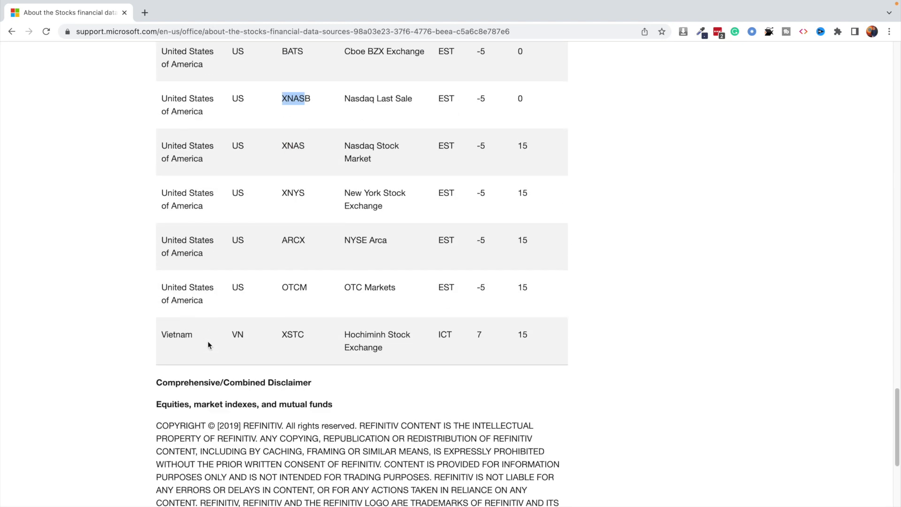
scroll(209, 345, up, 20)
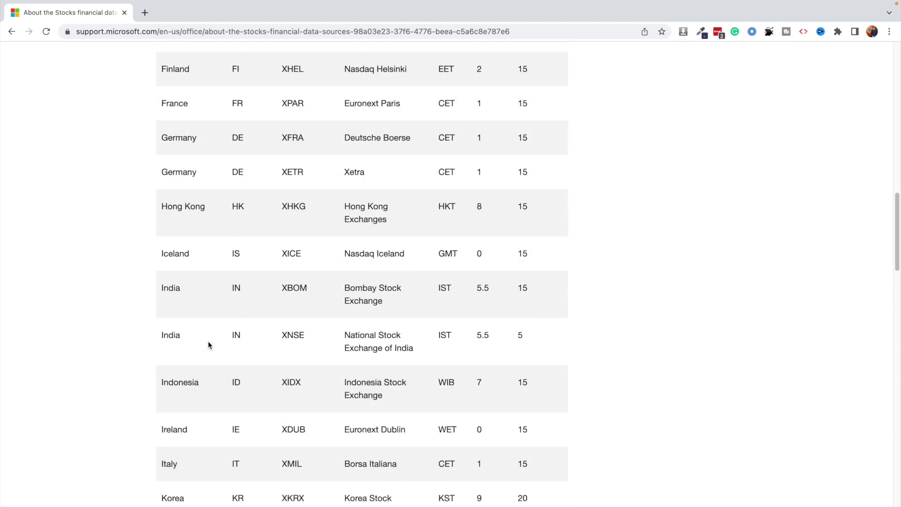
scroll(208, 345, up, 15)
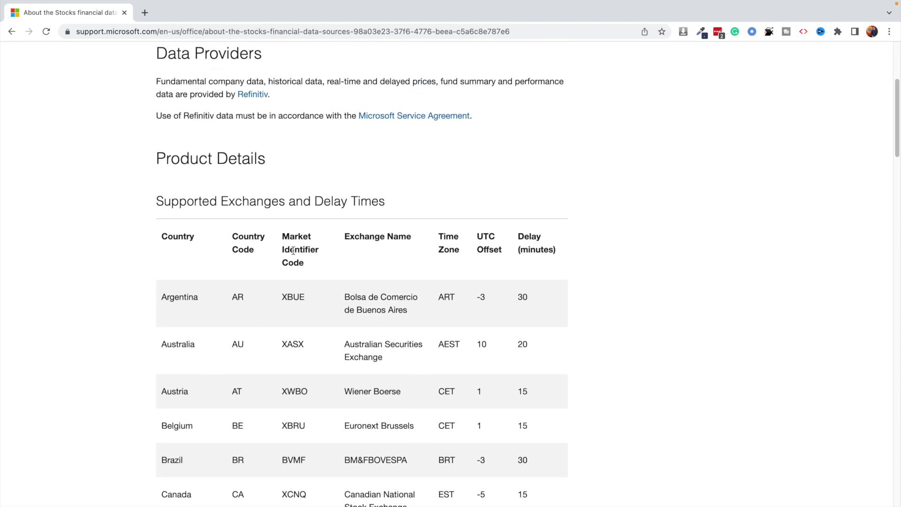
- Examine the Market Identifier Code column of the exchanges table and highlight the Toronto Stock Exchange's code, XTSE
triple_click(293, 237)
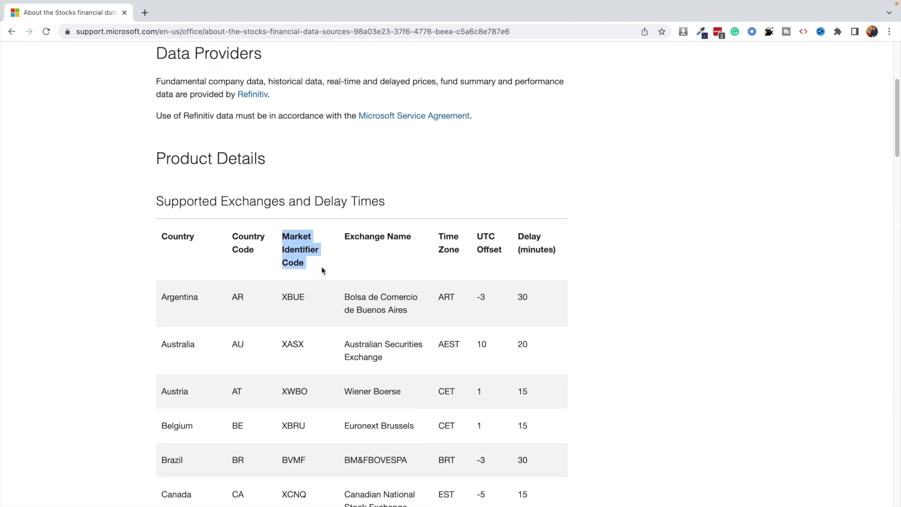
scroll(319, 269, down, 7)
scroll(322, 271, down, 14)
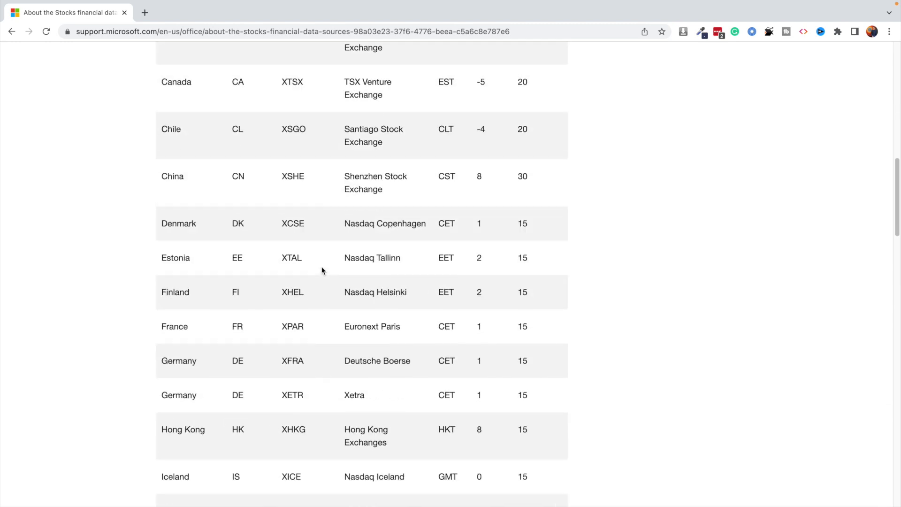
scroll(322, 270, down, 14)
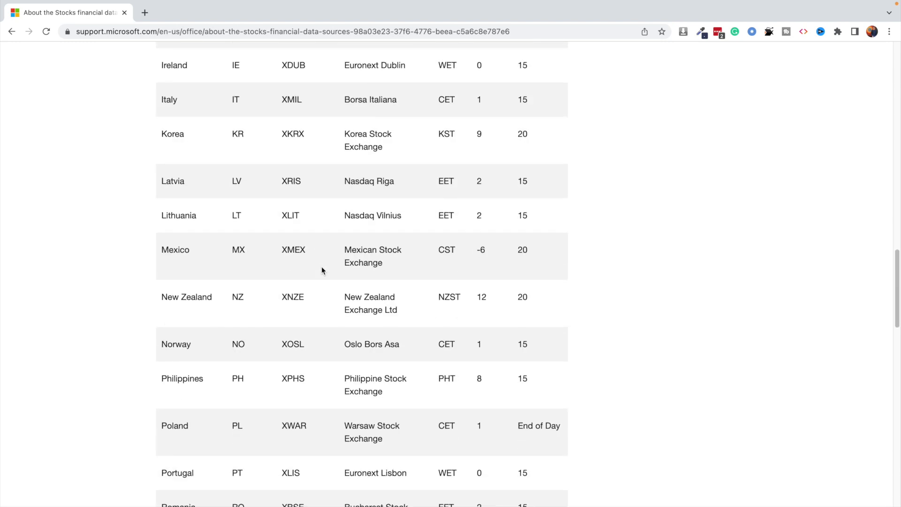
scroll(322, 271, up, 20)
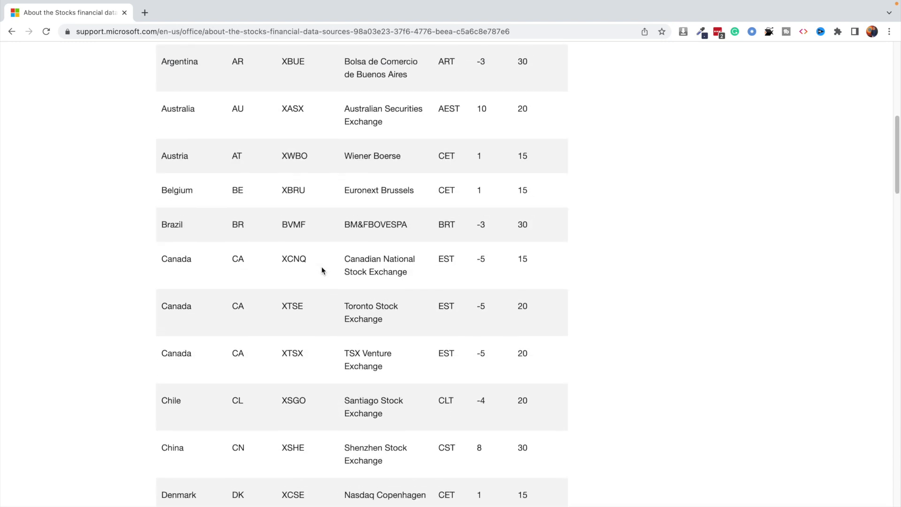
double_click(296, 310)
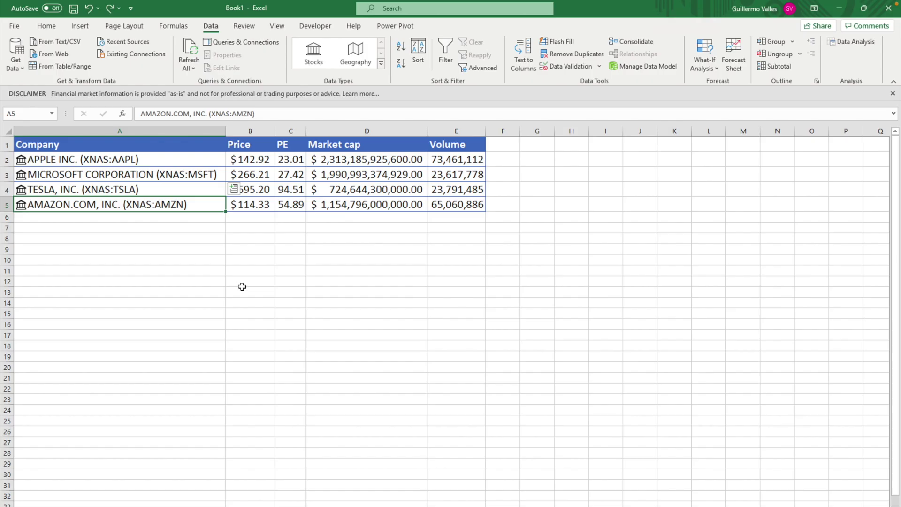
- Replace the Amazon entry in cell A5 with XTSE:T to look up the Toronto-listed company
key(BackSpace)
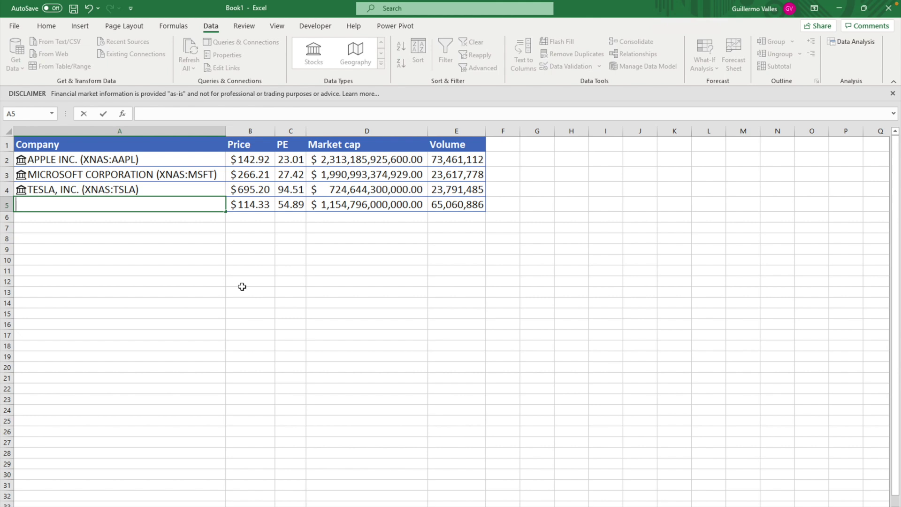
text(XTSE:T)
key(Return)
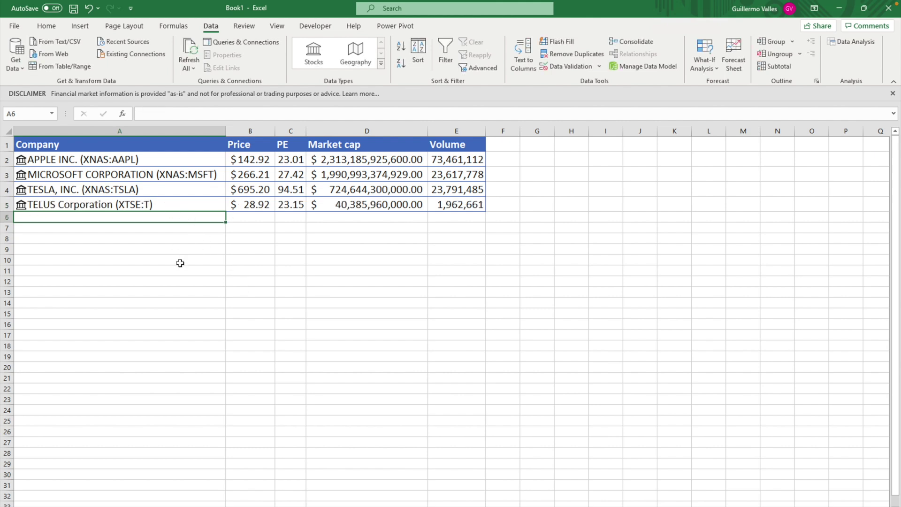
click(174, 205)
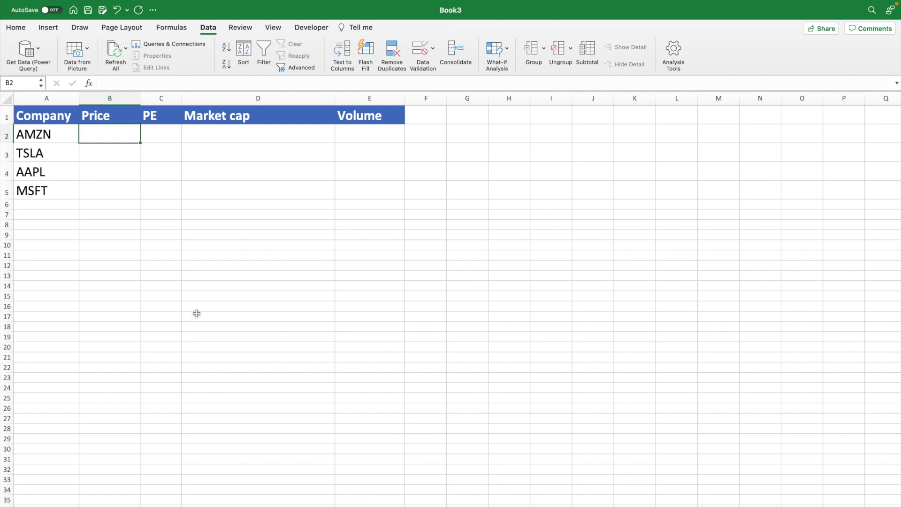
click(14, 27)
click(48, 27)
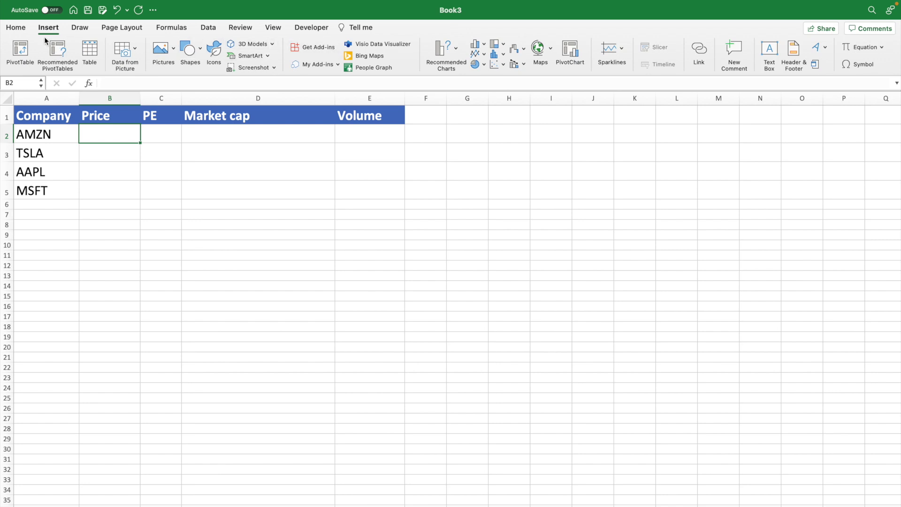
click(17, 31)
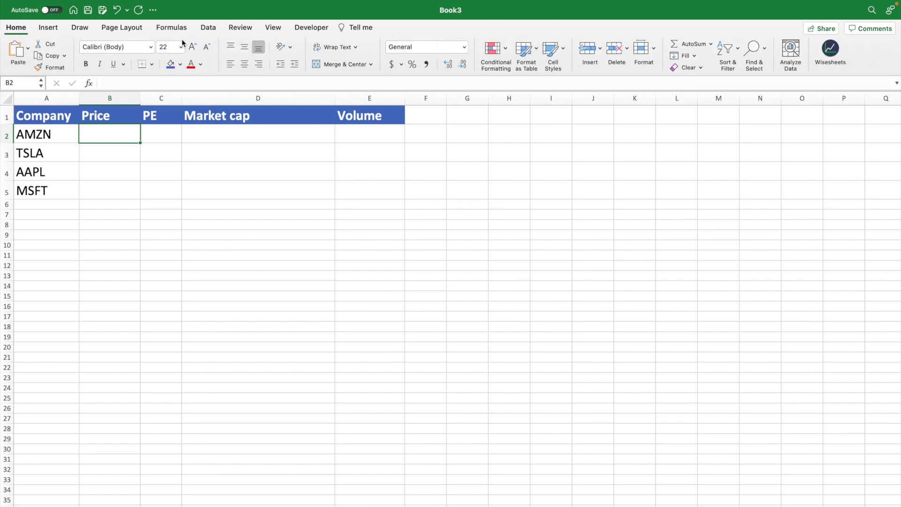
click(829, 51)
- Enter a WISEPRICE formula in B2 with A2:A5 as the symbols and the headers B1:E1 as the parameters
text(=WISE)
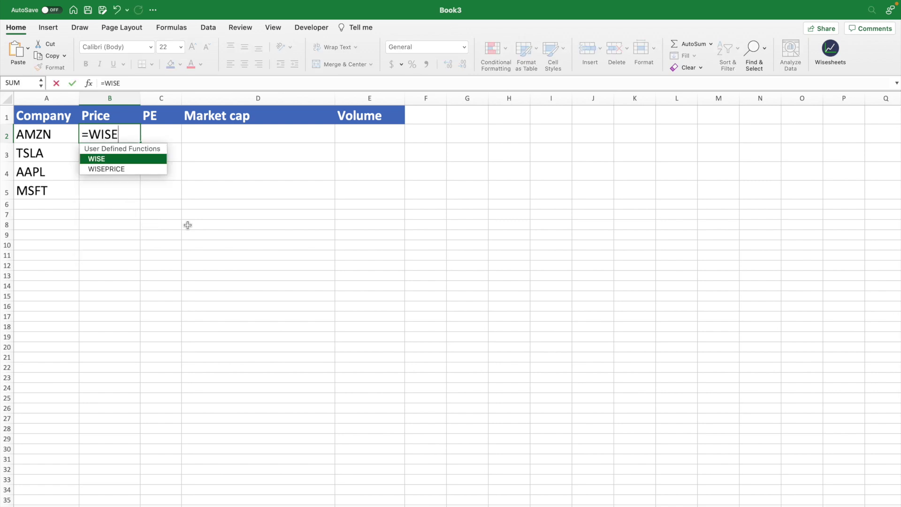
key(Down)
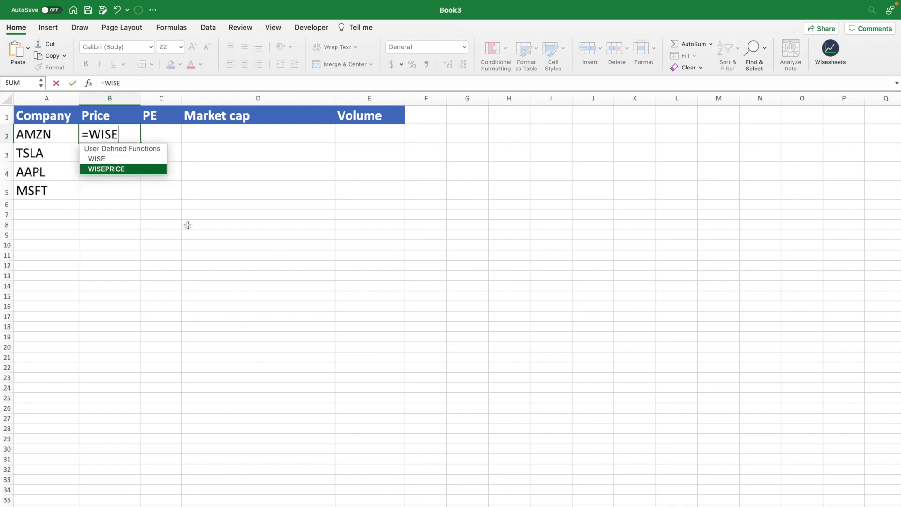
key(Tab)
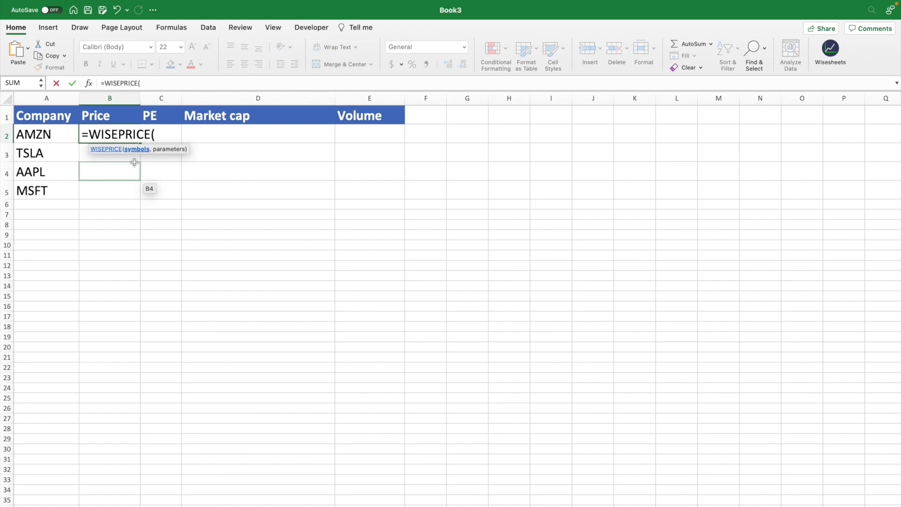
drag(51, 131, 48, 187)
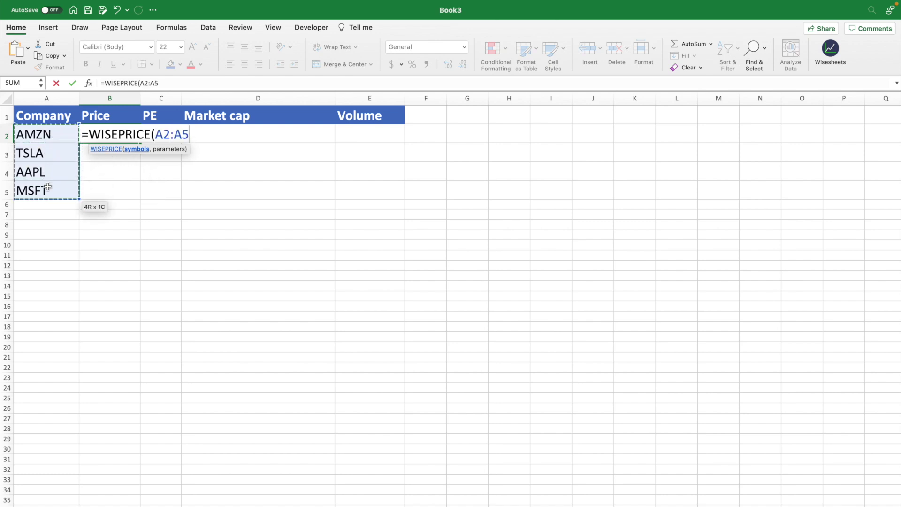
text(,)
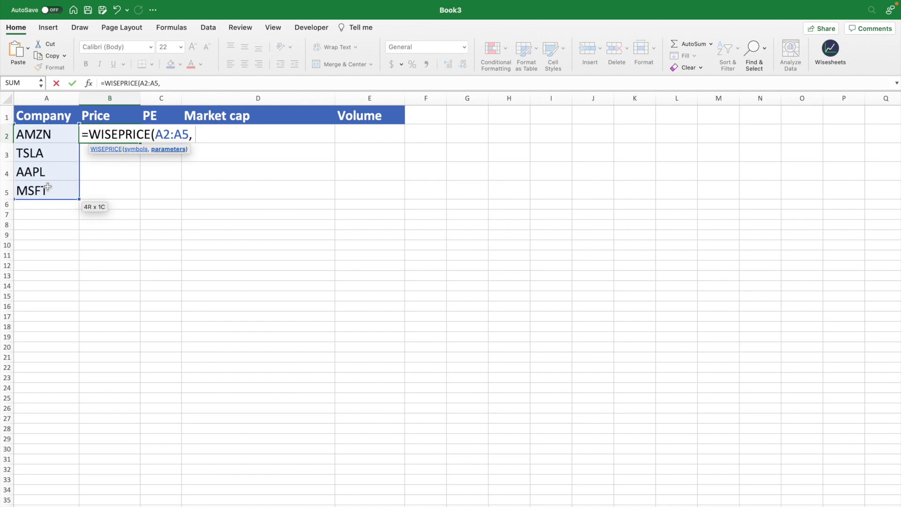
click(109, 115)
drag(109, 115, 349, 118)
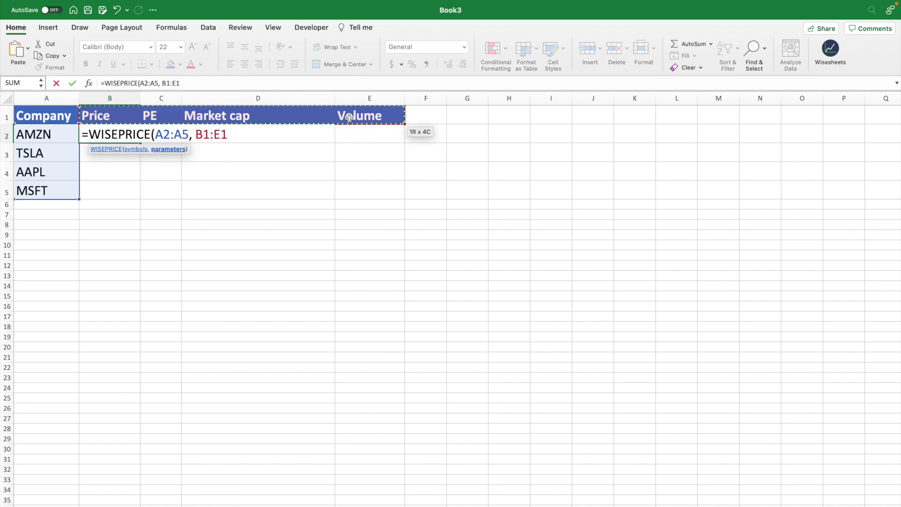
text())
key(Return)
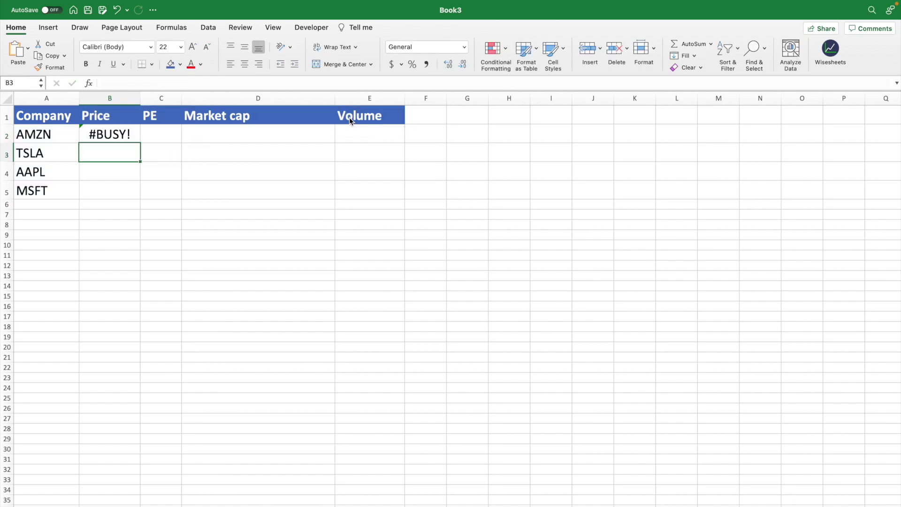
click(258, 245)
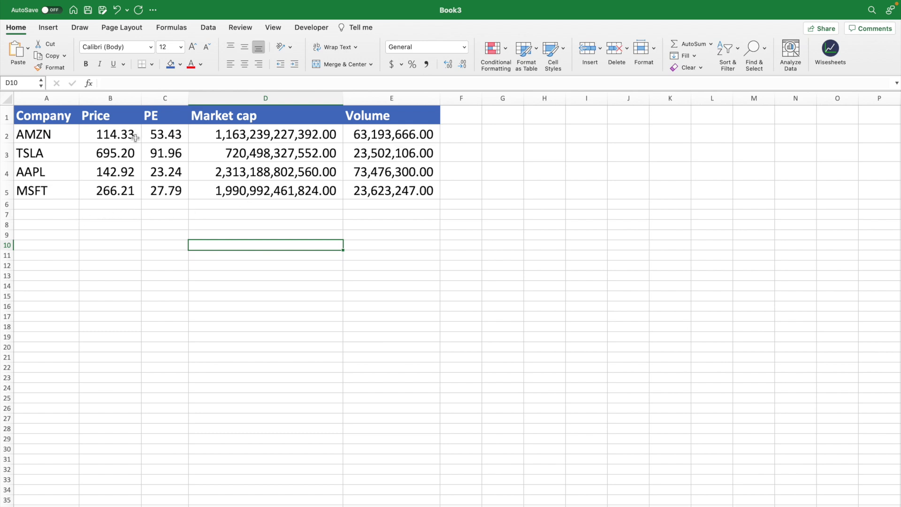
- Open the WisePrice Function page of the Wisesheets add-in and refresh the data
click(830, 50)
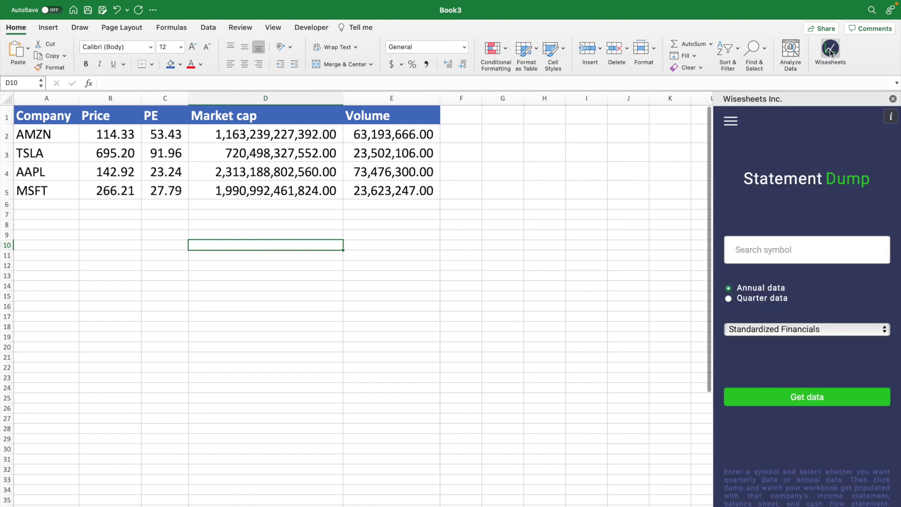
click(730, 121)
click(764, 209)
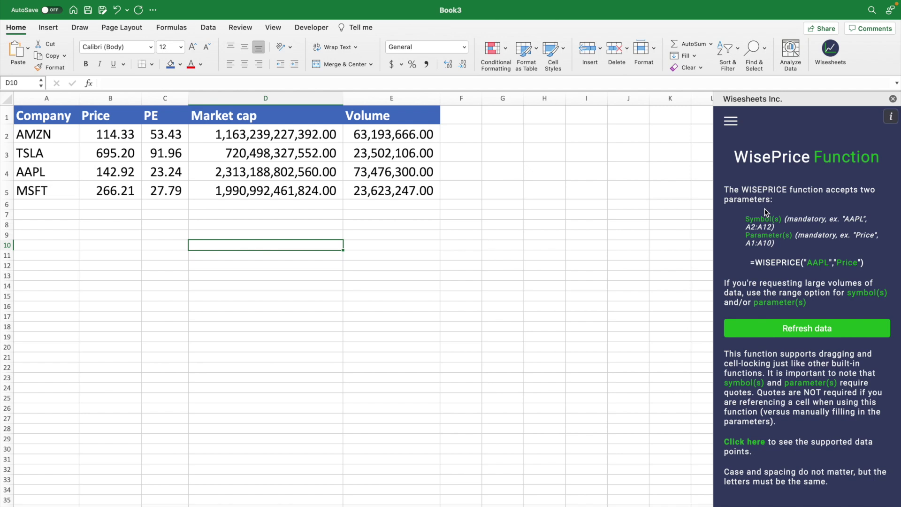
click(811, 329)
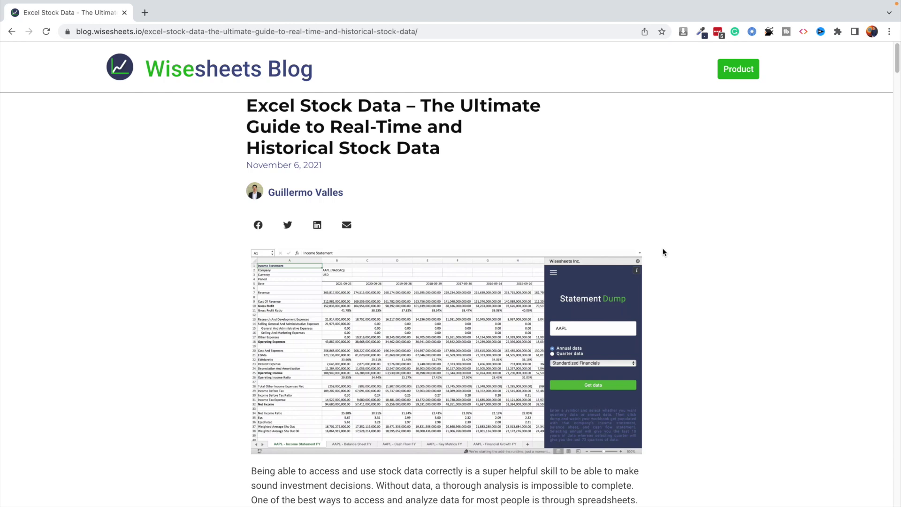
- Review the list of supported parameters in the Wisesheets blog's Excel stock data guide in the browser
scroll(664, 275, down, 12)
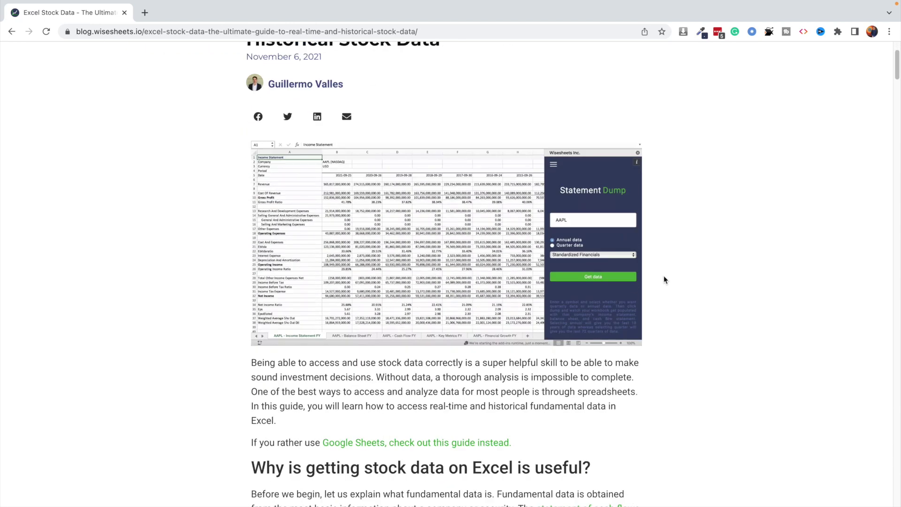
scroll(663, 279, down, 15)
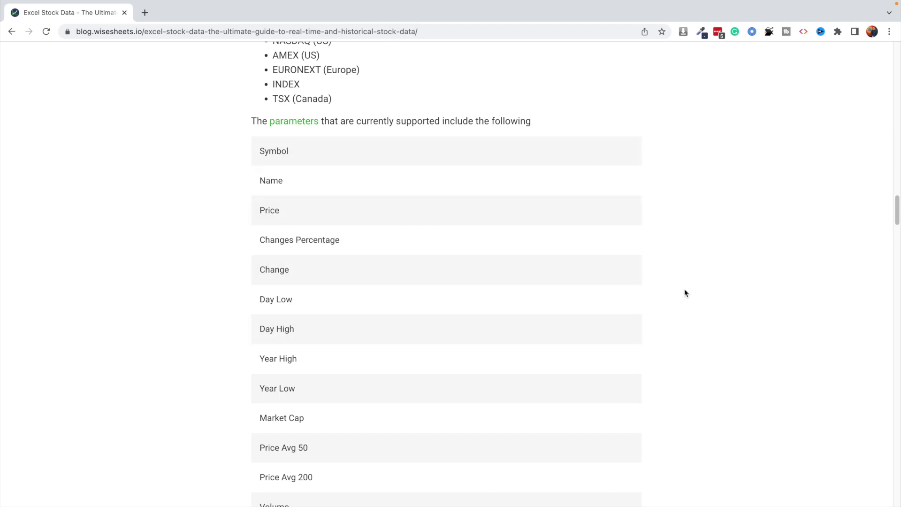
scroll(685, 280, down, 1)
scroll(684, 282, down, 6)
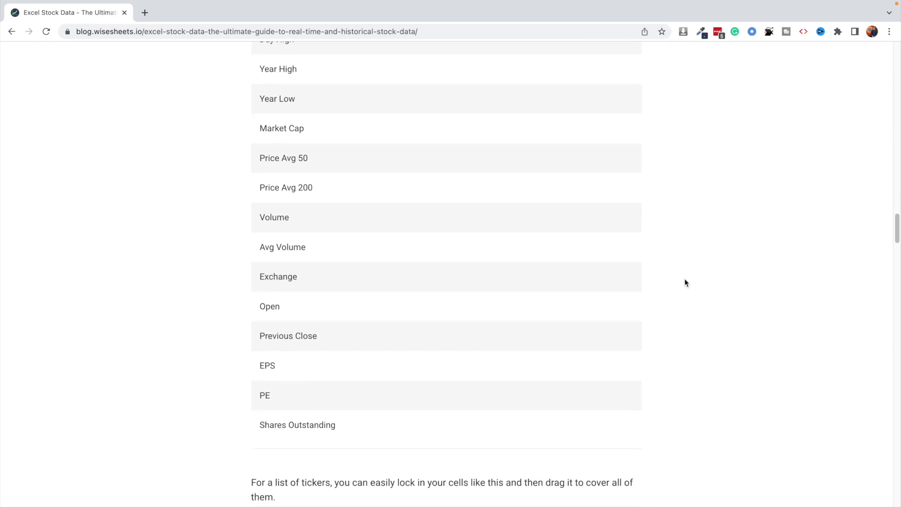
scroll(684, 282, up, 6)
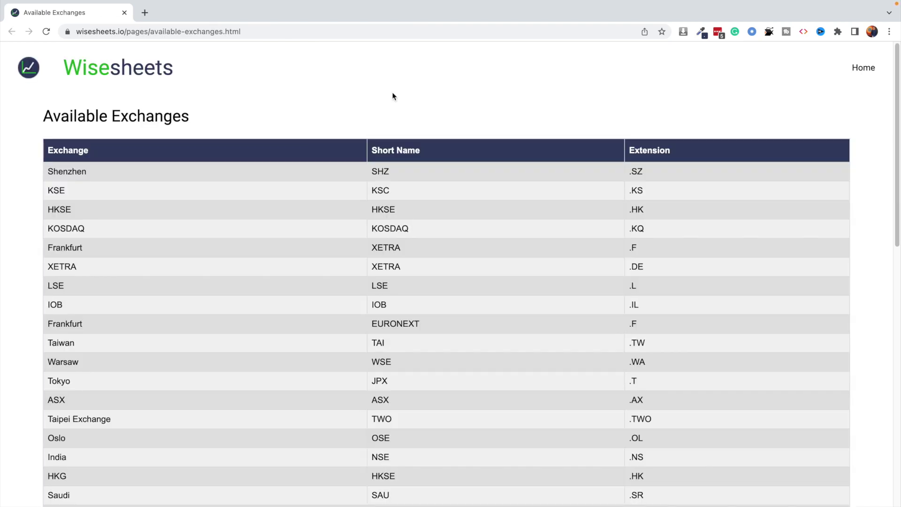
- Examine the Wisesheets Available Exchanges table, including the exchanges' short names and ticker extensions
scroll(285, 224, down, 4)
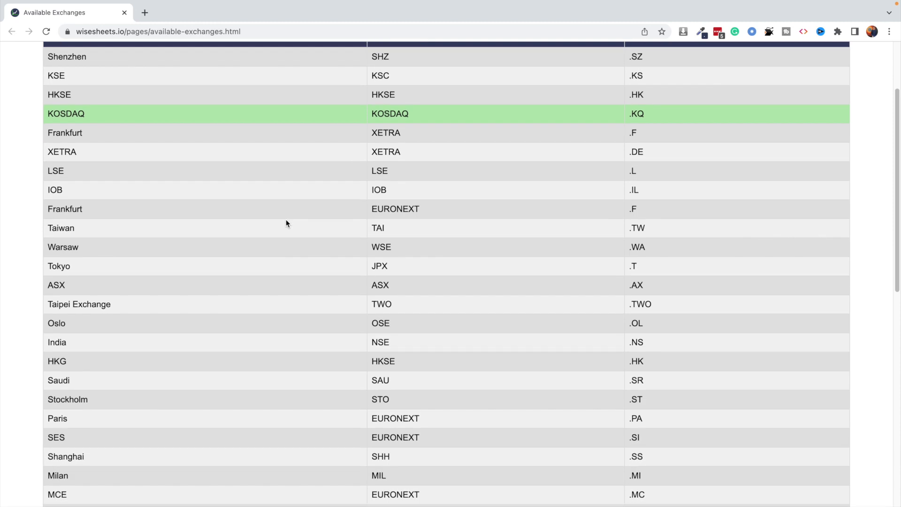
scroll(286, 223, down, 9)
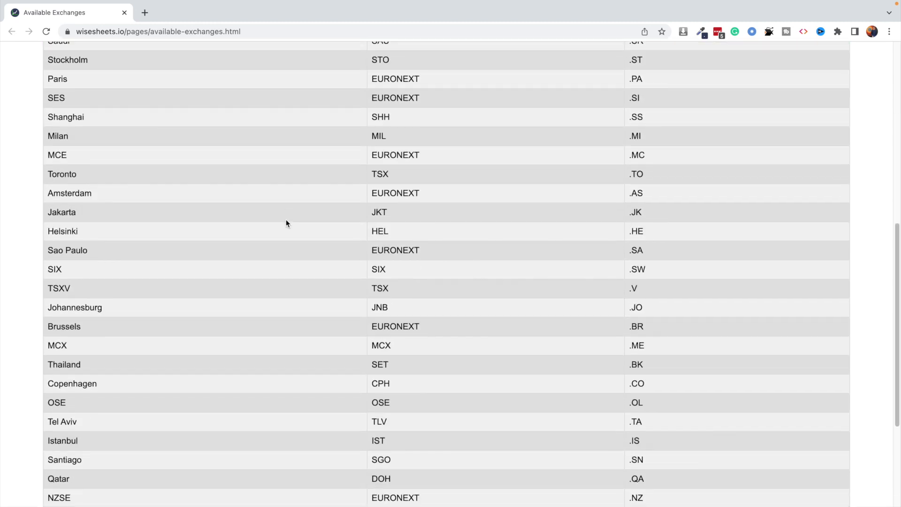
scroll(287, 223, down, 5)
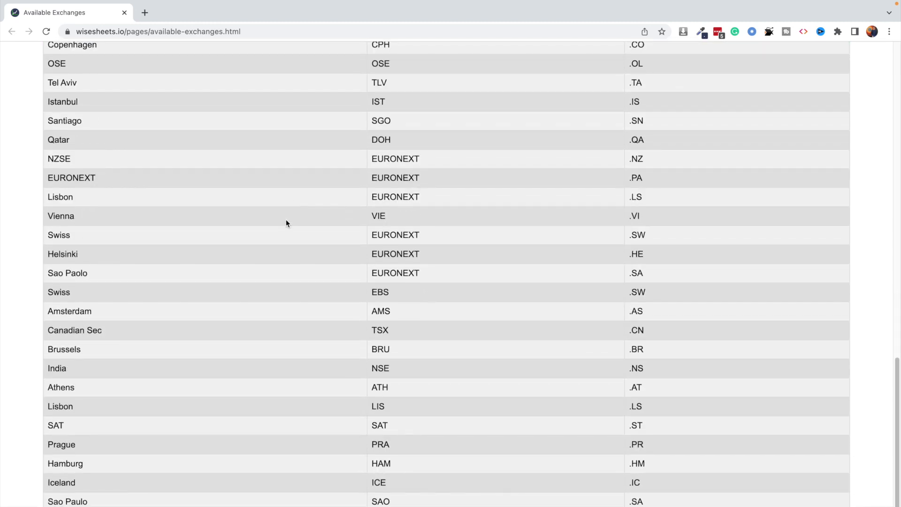
scroll(286, 223, up, 18)
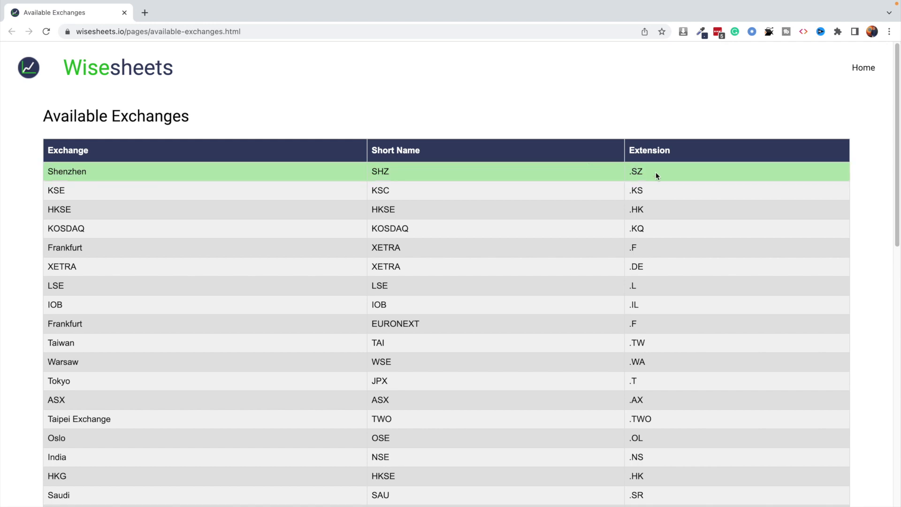
scroll(570, 249, down, 1)
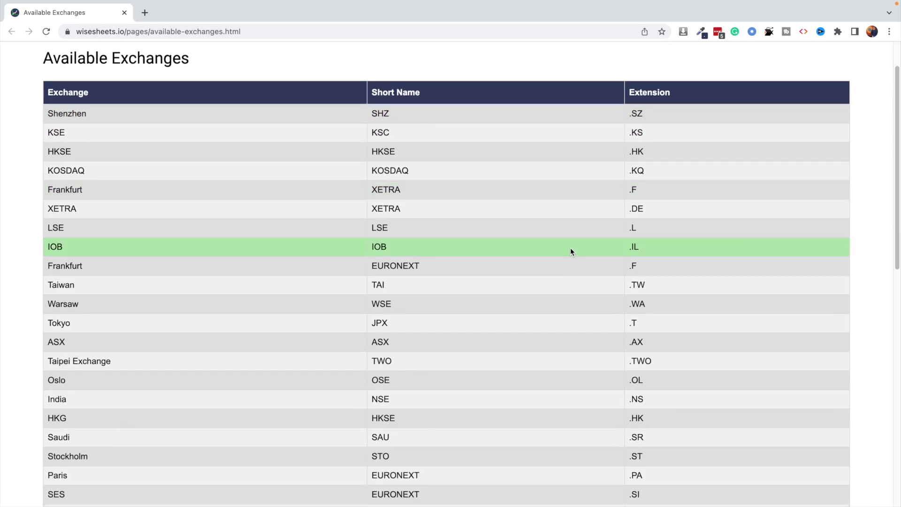
scroll(571, 249, down, 3)
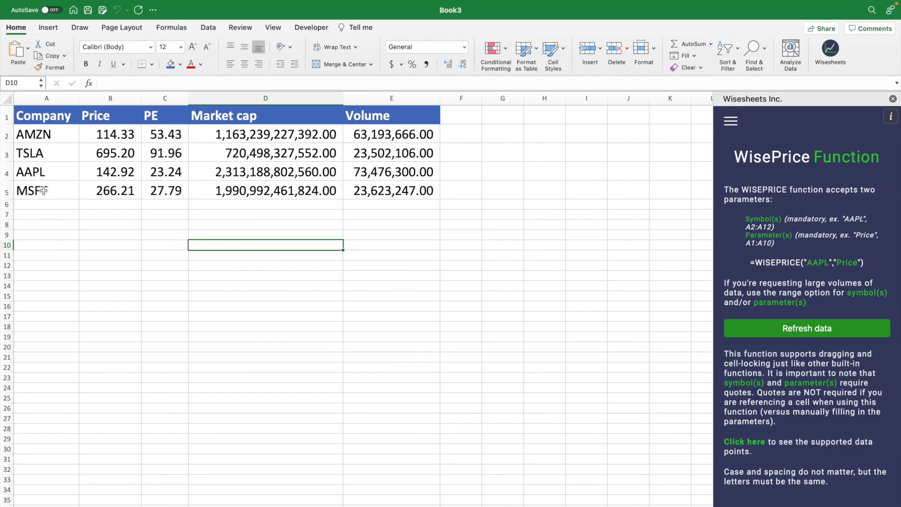
- Back in the Excel stock table, replace MSFT in A5 with T.TO and highlight that row's data
click(43, 190)
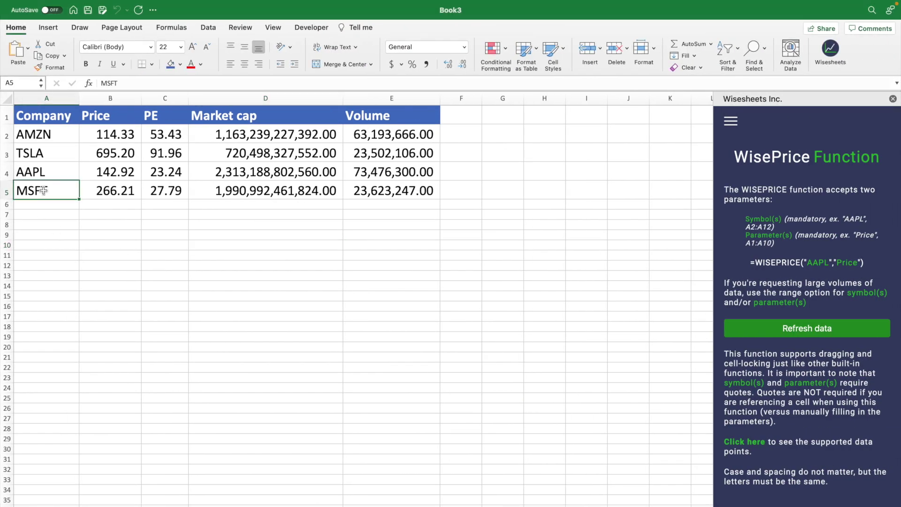
key(Delete)
text(T.TO)
key(Return)
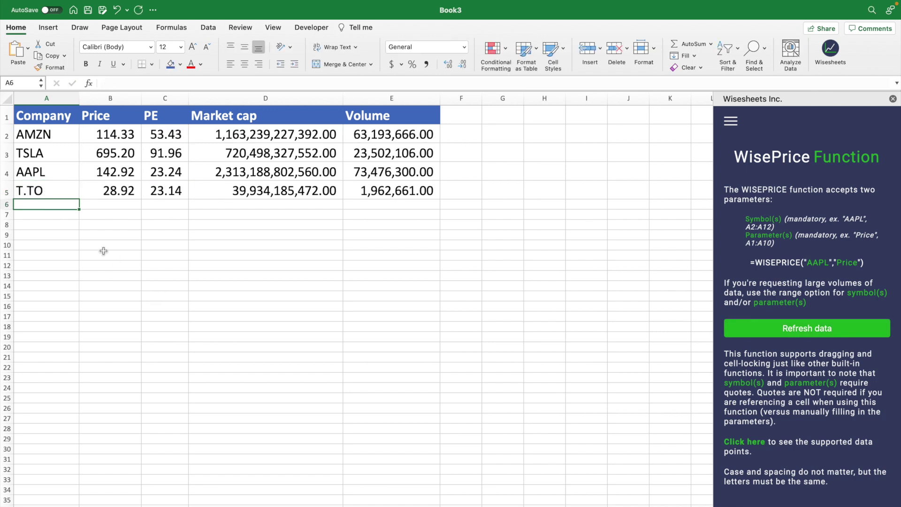
drag(117, 193, 353, 194)
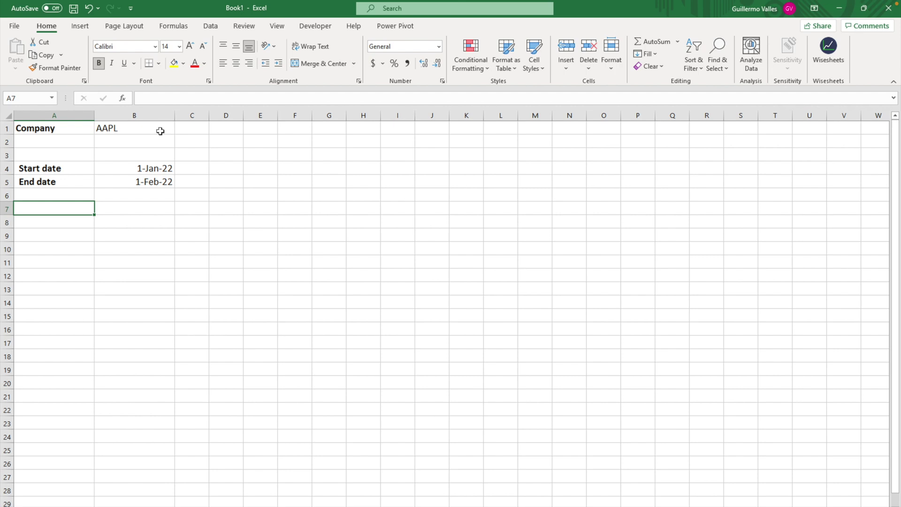
- Look up the Short Date number format for the start and end dates in B4:B5
click(164, 169)
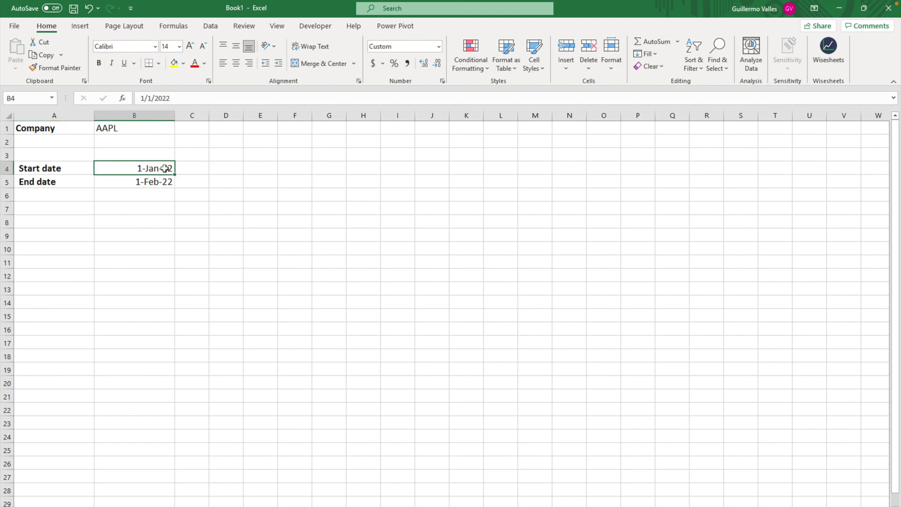
drag(166, 171, 167, 179)
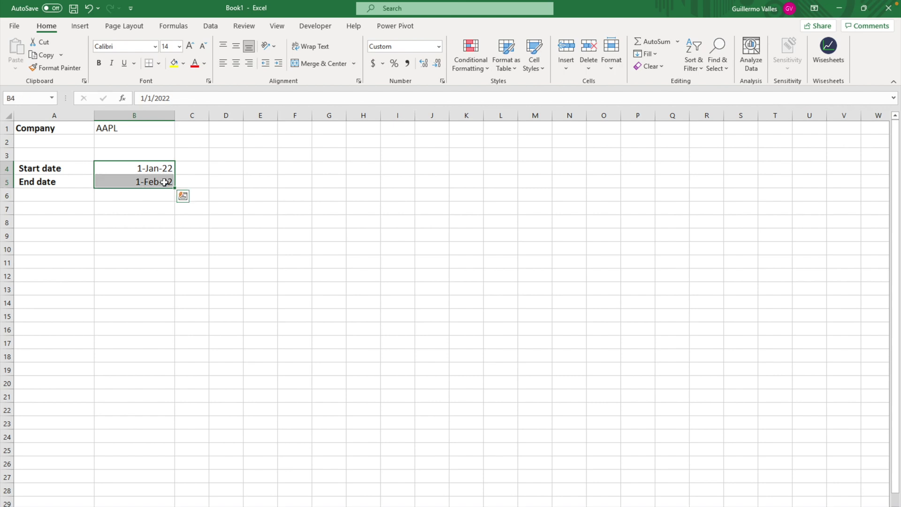
click(439, 47)
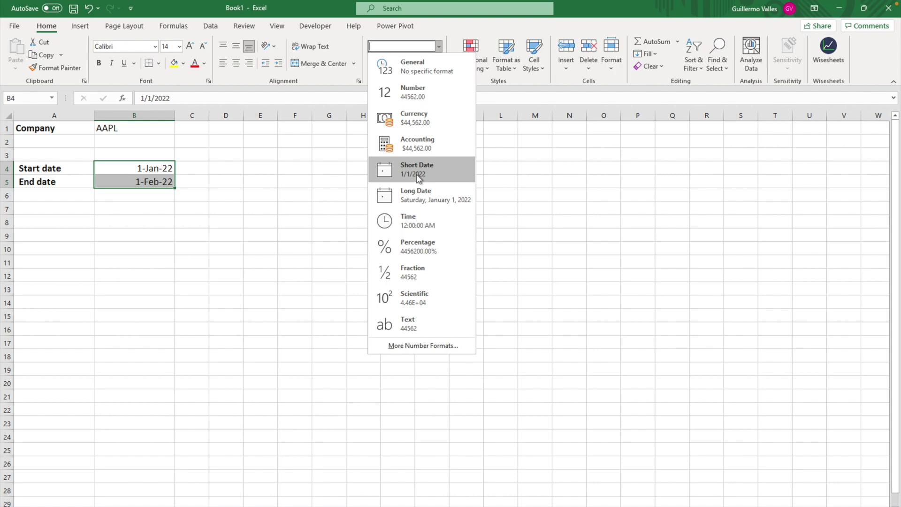
- Start a STOCKHISTORY formula in A7 with B1 as the stock, B4 as the start date and B5 as the end date
click(57, 210)
click(57, 210)
text(=st)
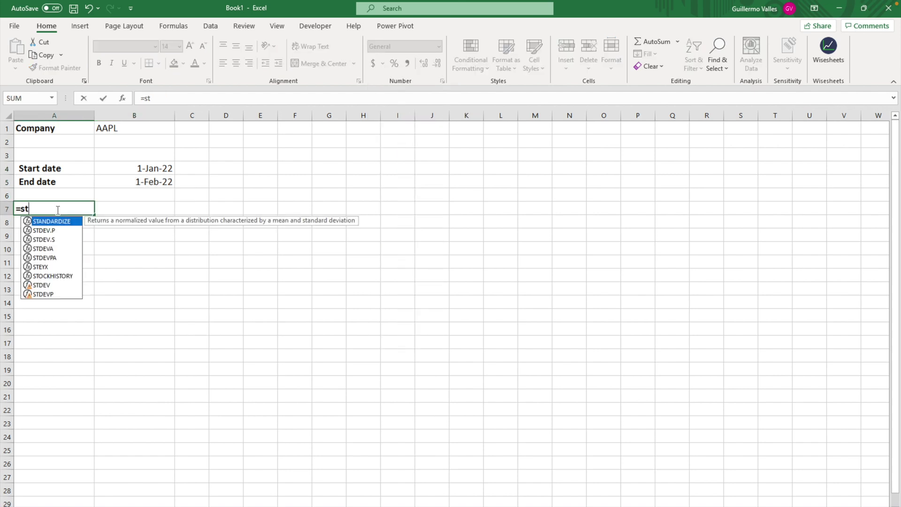
text(ock)
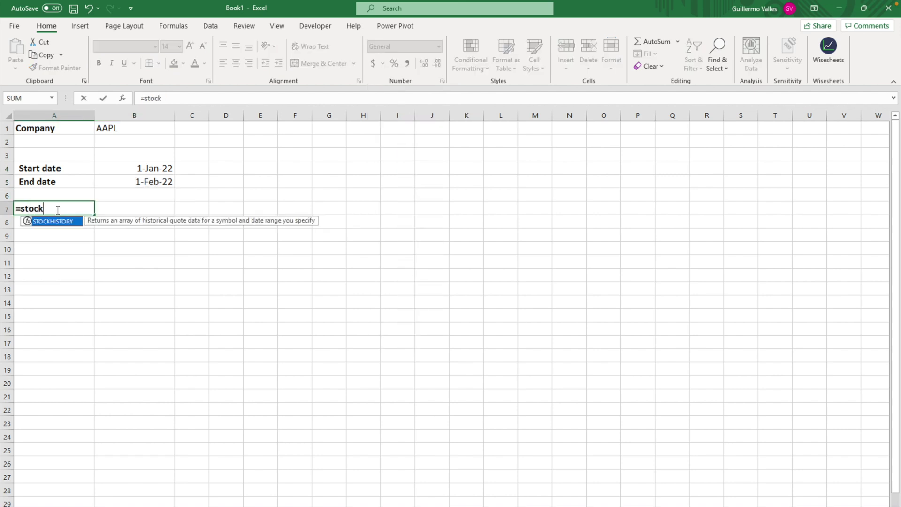
key(Tab)
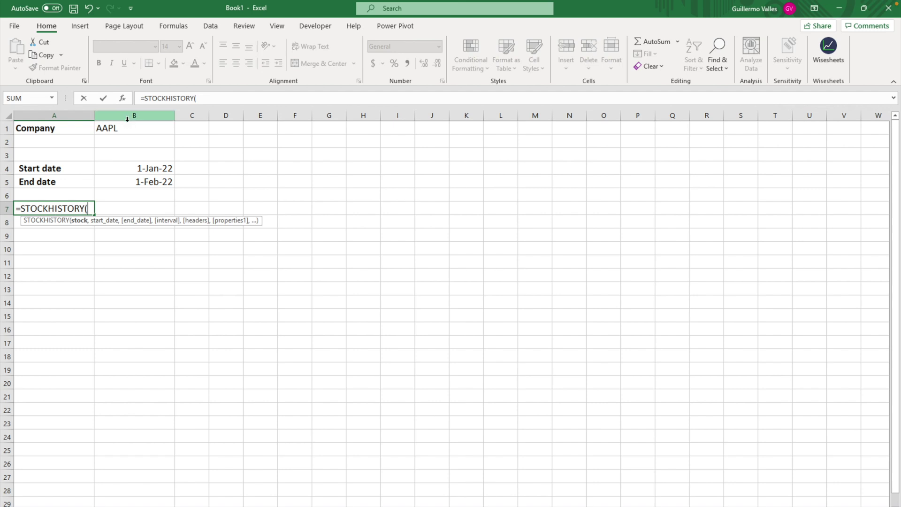
click(124, 134)
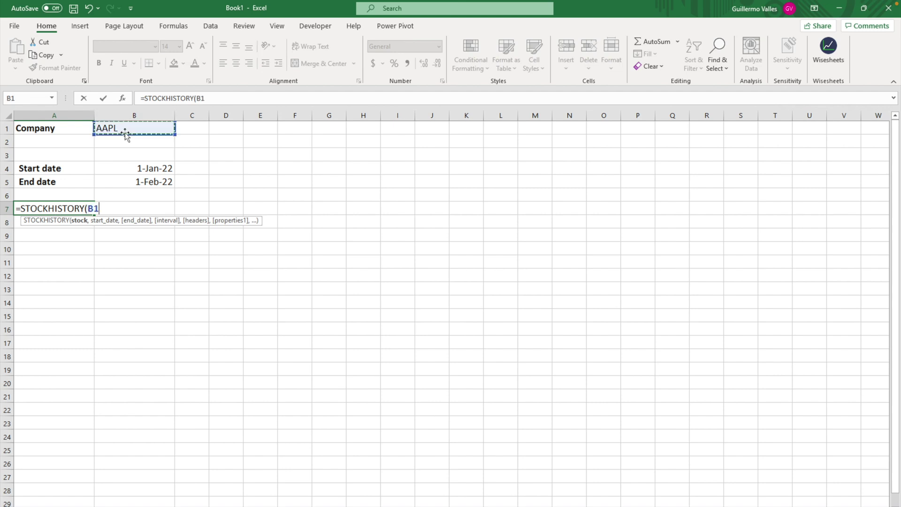
text(,)
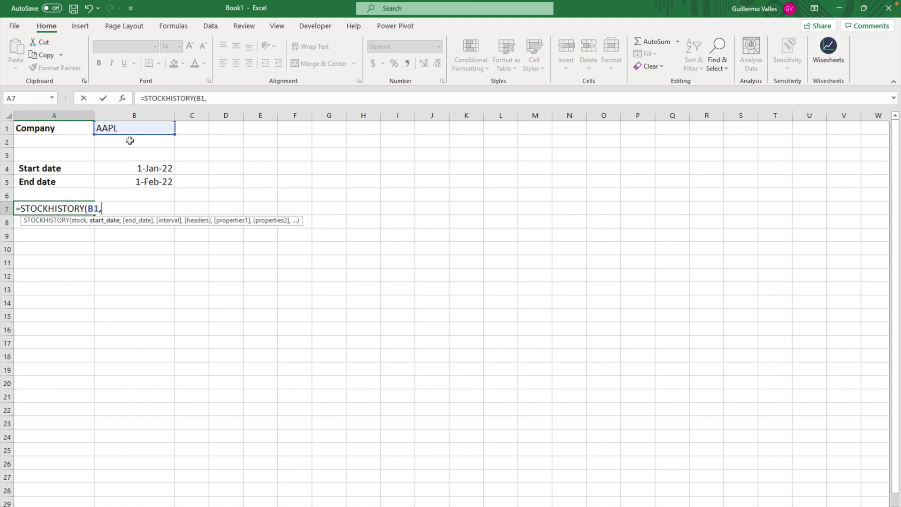
click(147, 169)
text(,)
click(146, 181)
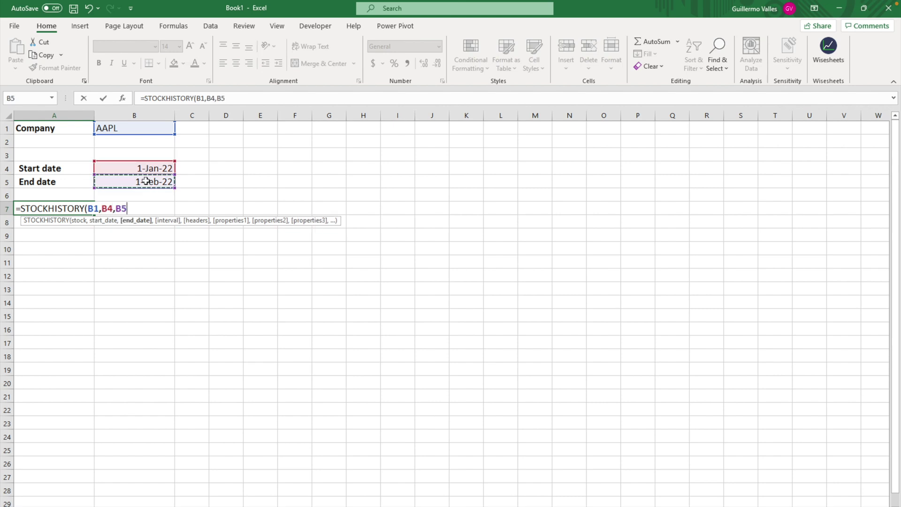
- Set the STOCKHISTORY formula's interval argument to 0 (Daily) and its headers argument to 1 (Show header)
text(,)
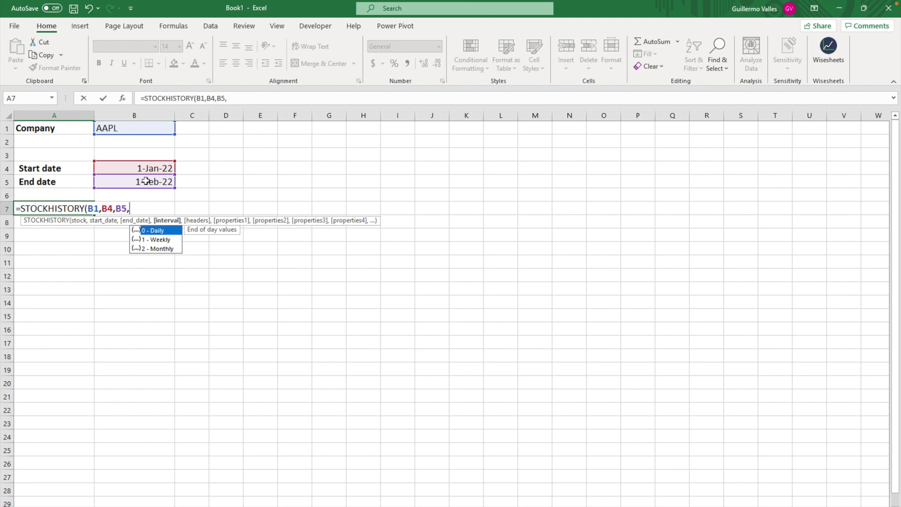
text(0,)
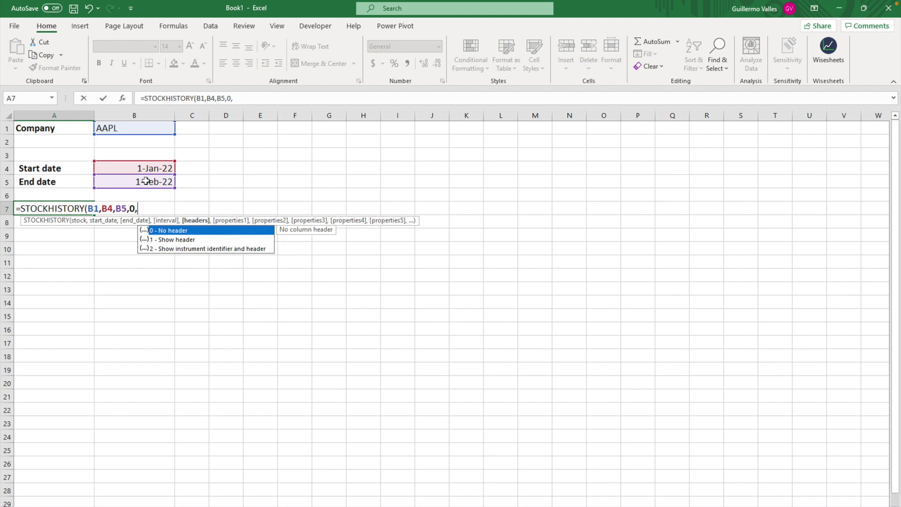
key(Down)
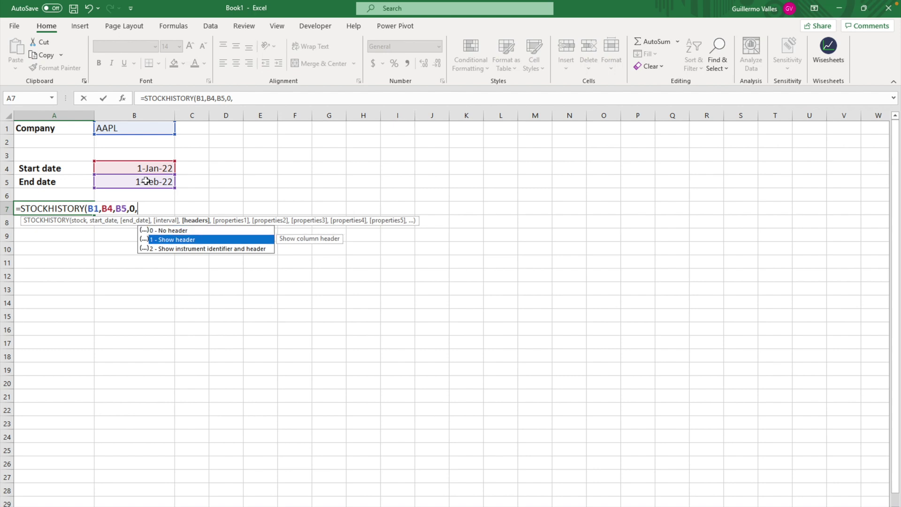
key(Tab)
text(,)
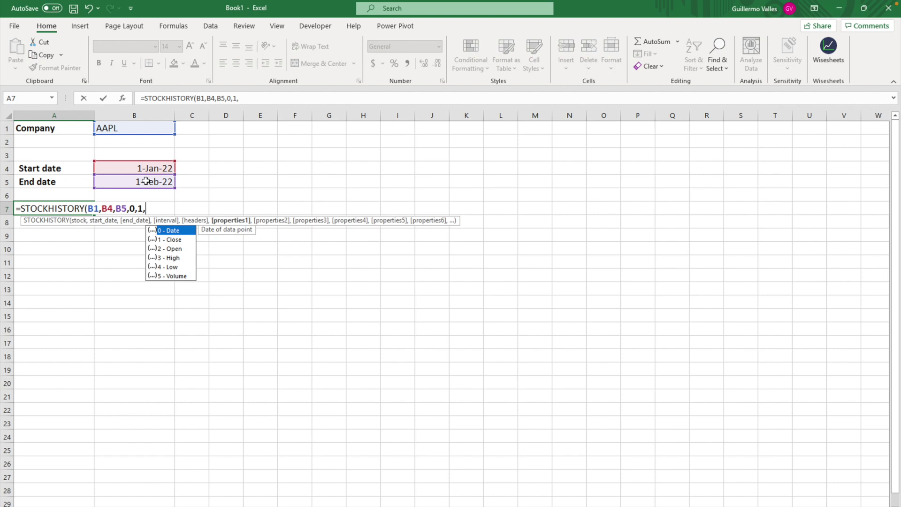
- Add Date (0) and Close (1) as the STOCKHISTORY properties and enter the formula in A7
key(Tab)
text(,)
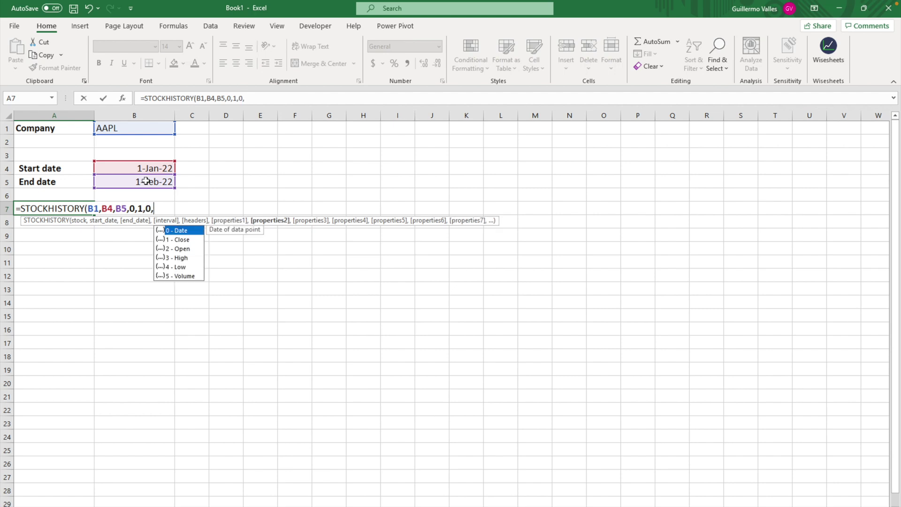
key(Down)
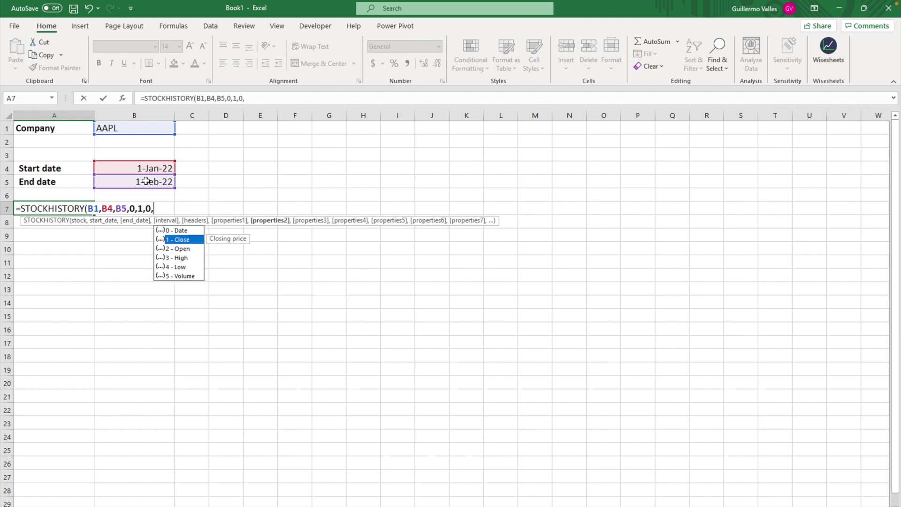
key(Tab)
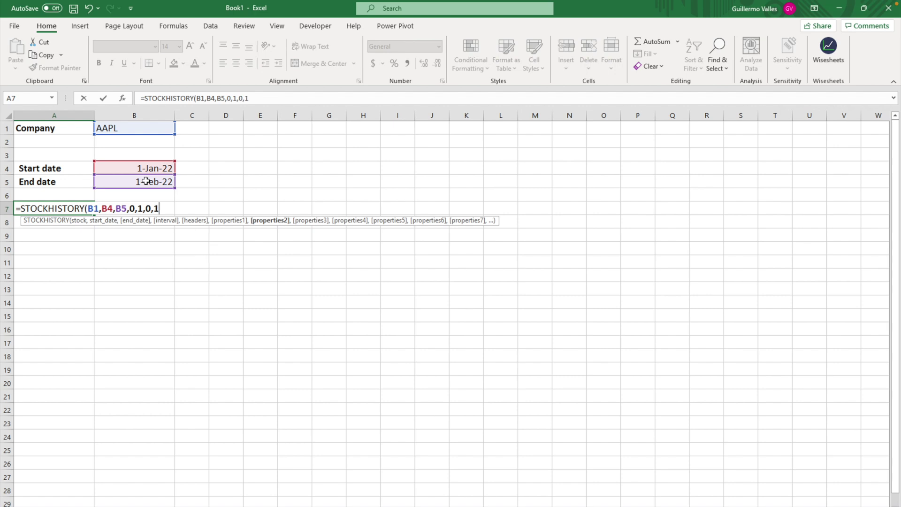
text(,)
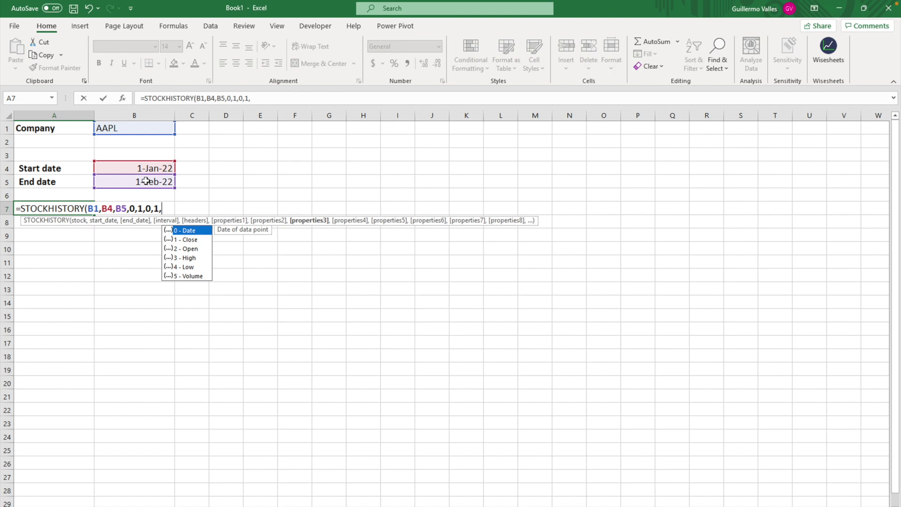
key(BackSpace)
text())
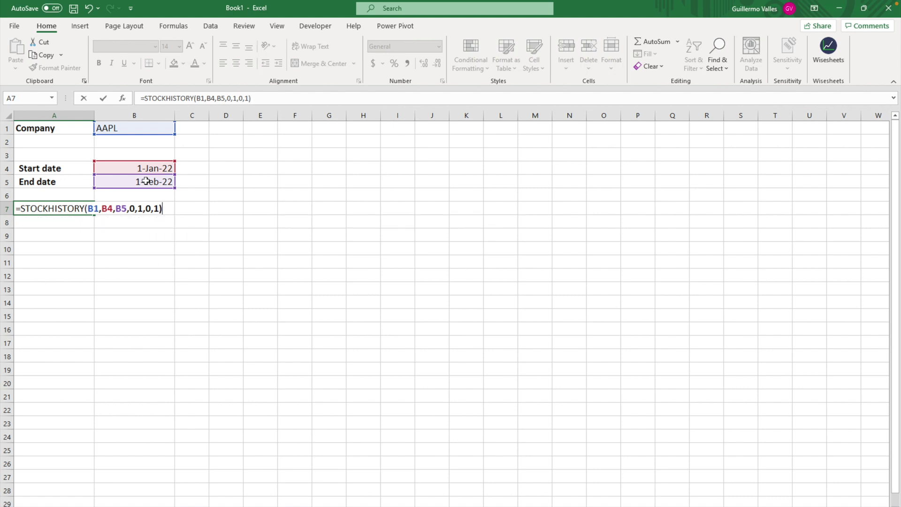
key(Return)
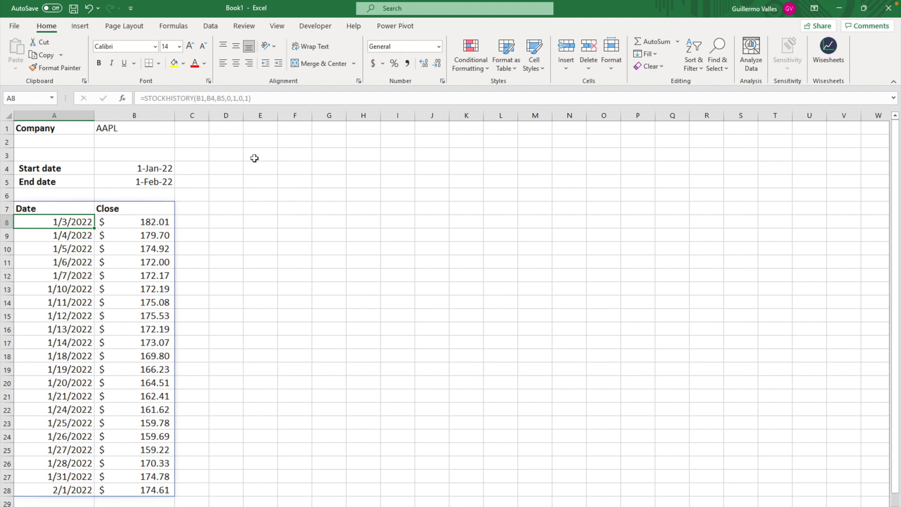
- Review the returned price history by highlighting its header row, the dates and the closing prices
click(66, 208)
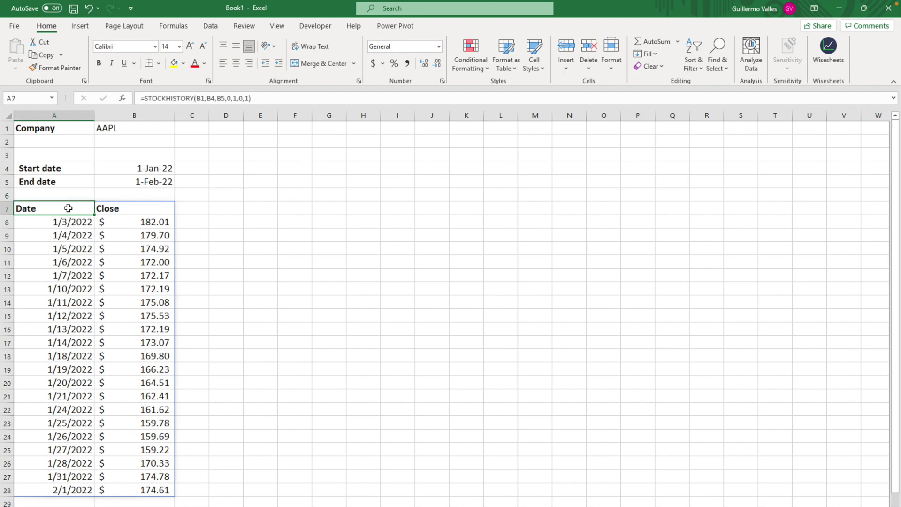
drag(66, 208, 119, 207)
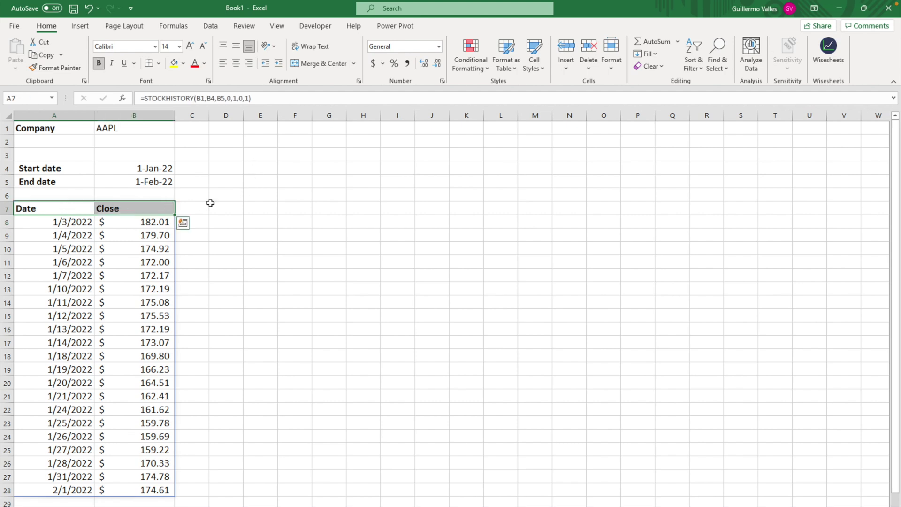
click(80, 223)
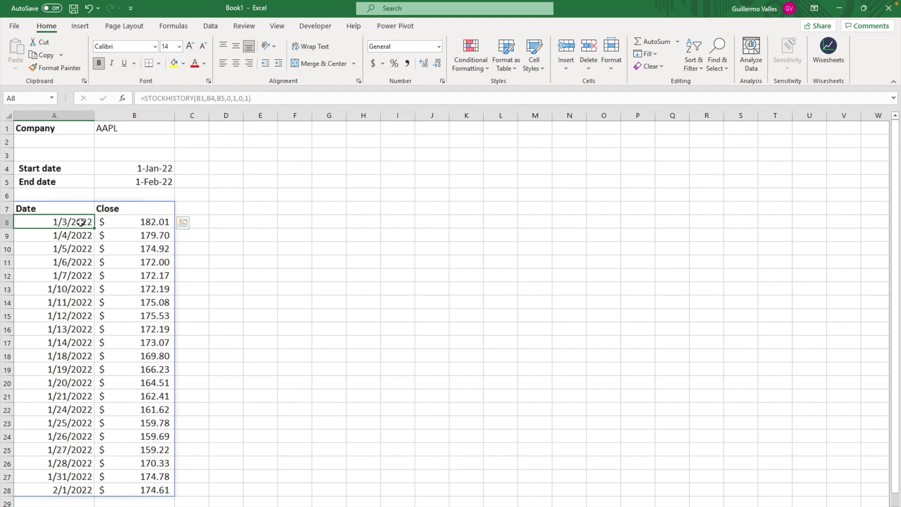
drag(79, 237, 72, 488)
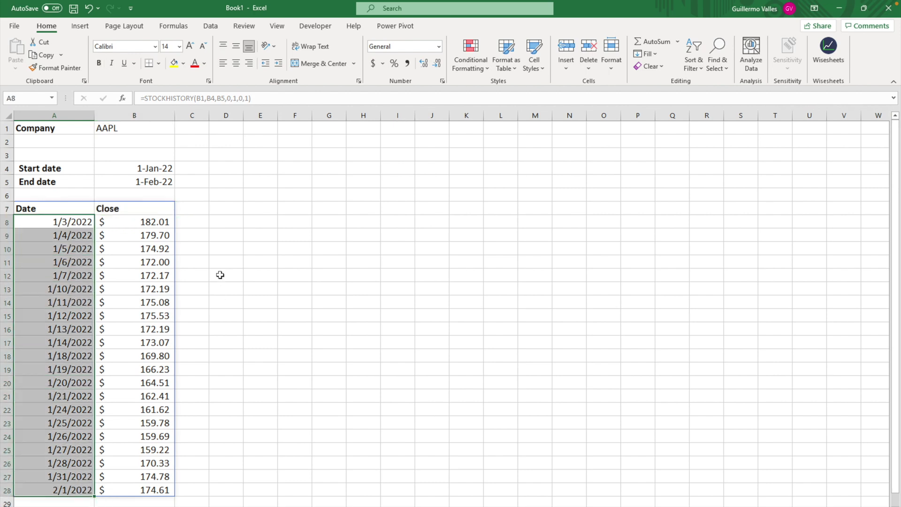
drag(170, 226, 158, 490)
click(204, 221)
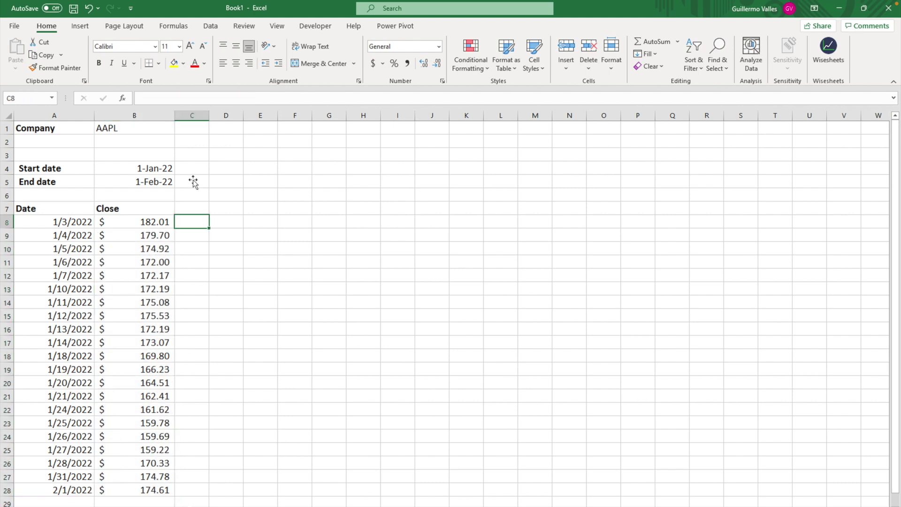
- Replace the company ticker in B1 with XTSE:T
click(149, 131)
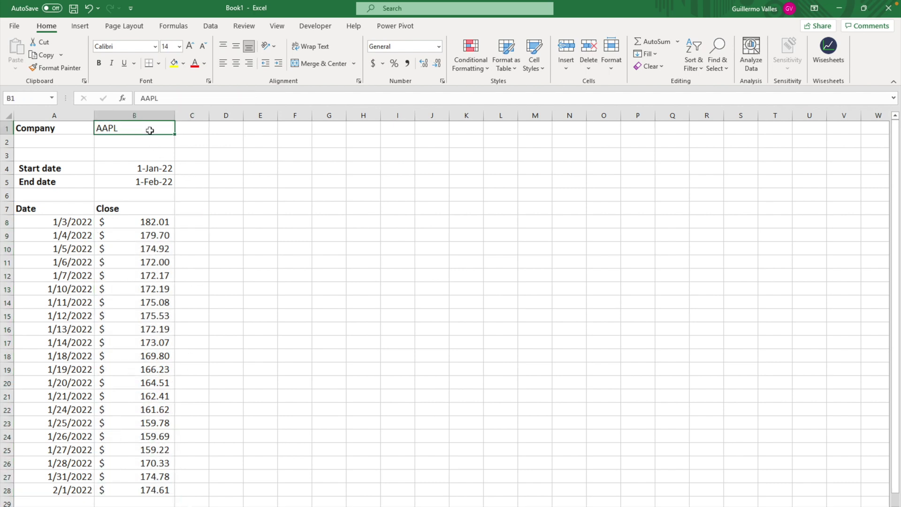
key(BackSpace)
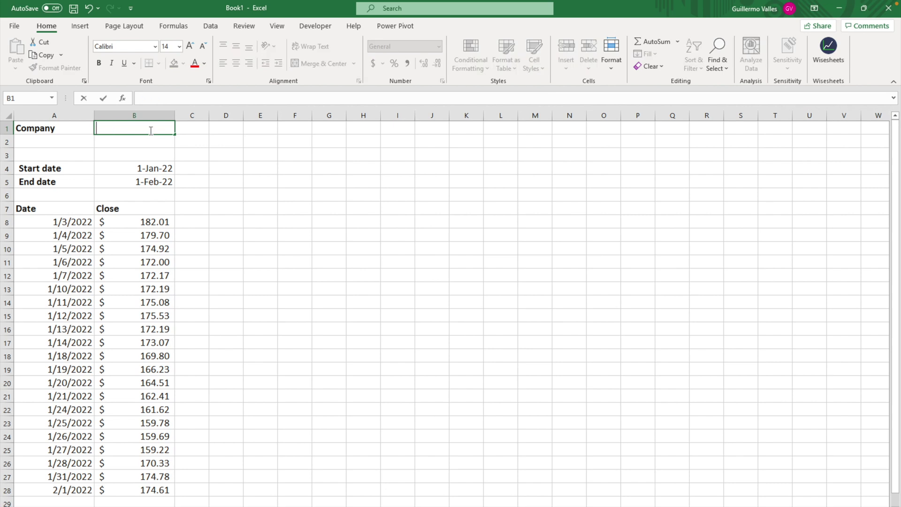
text(XTSE:T)
key(Return)
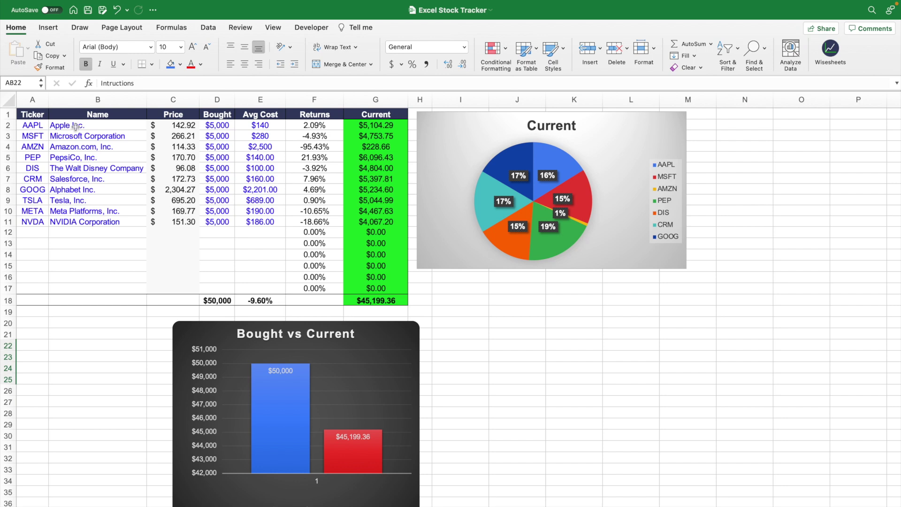
- In the Excel Stock Tracker workbook, examine the ticker, name, price, bought, average cost, returns and current columns
drag(35, 125, 36, 221)
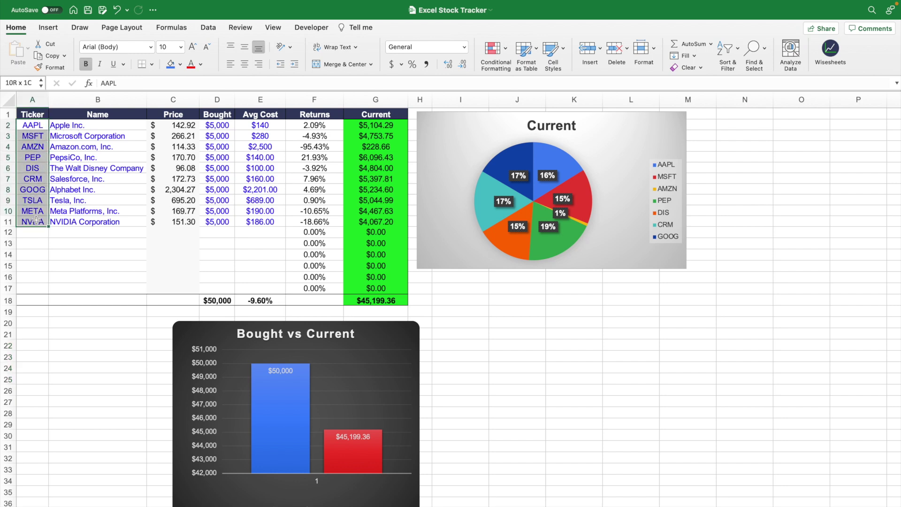
click(109, 124)
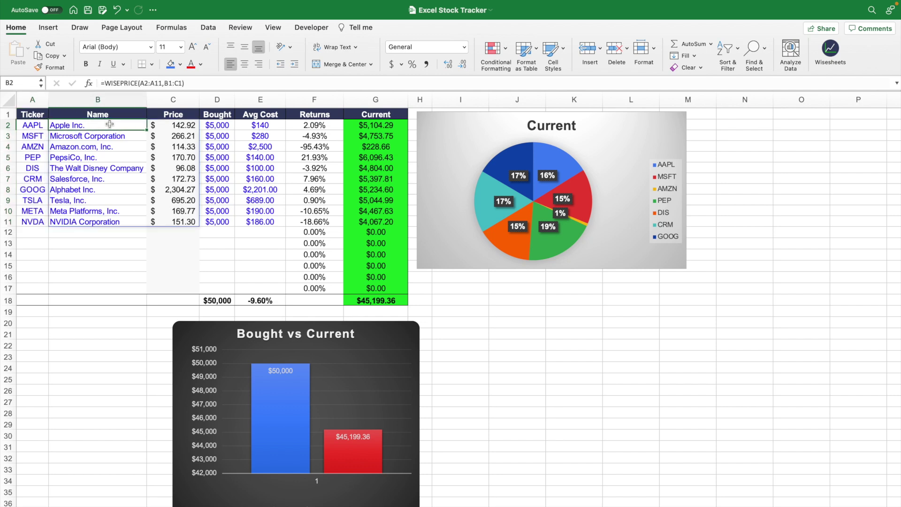
click(173, 125)
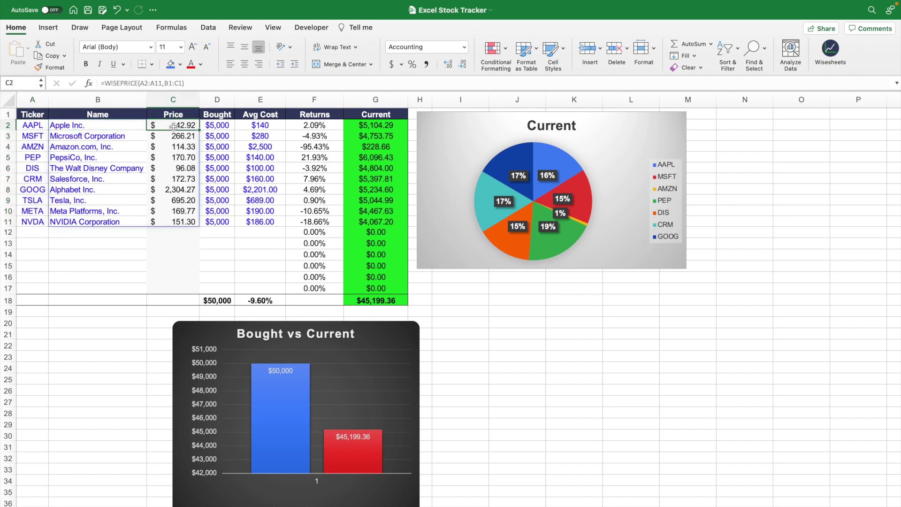
click(220, 126)
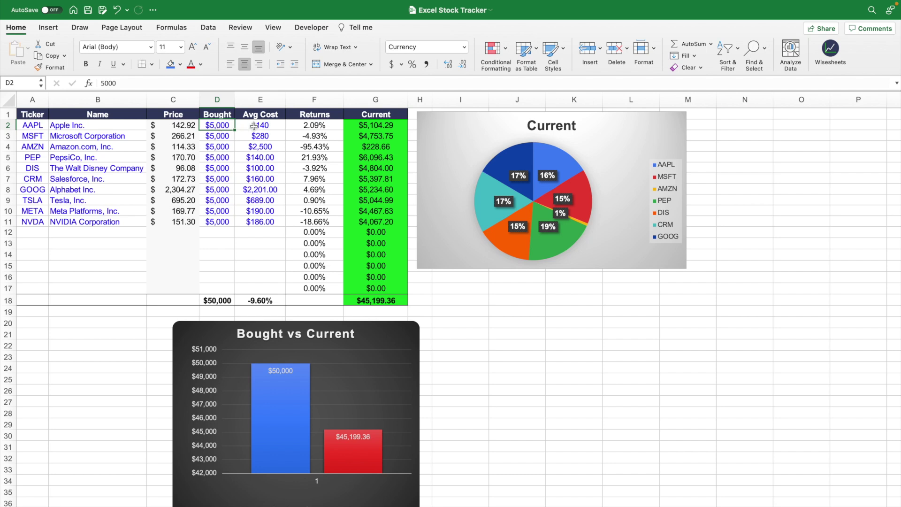
click(274, 125)
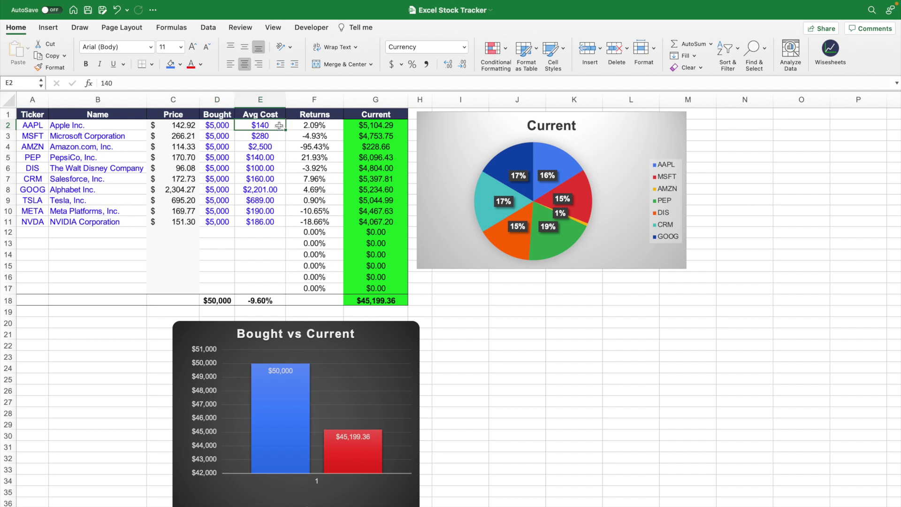
drag(309, 126, 357, 300)
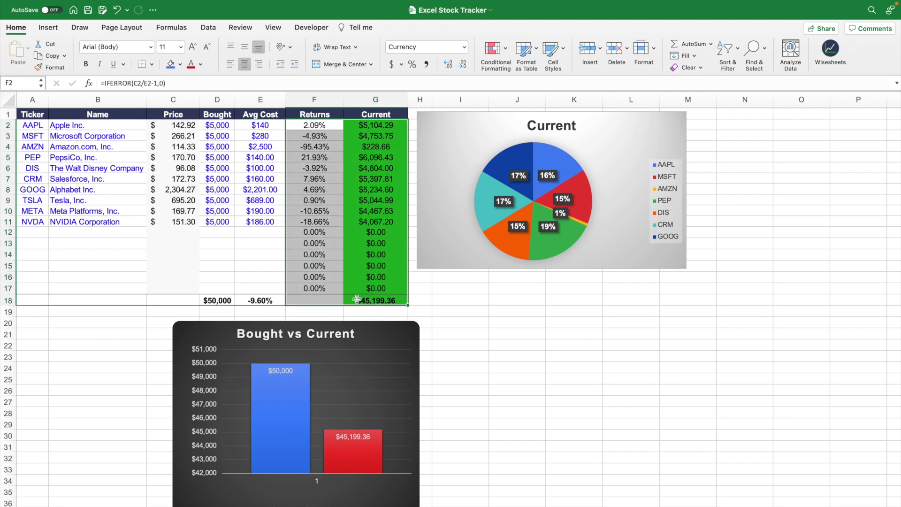
click(427, 299)
- Inspect the WISEPRICE formula in B2 and the ranges it references, leaving it as is
click(98, 125)
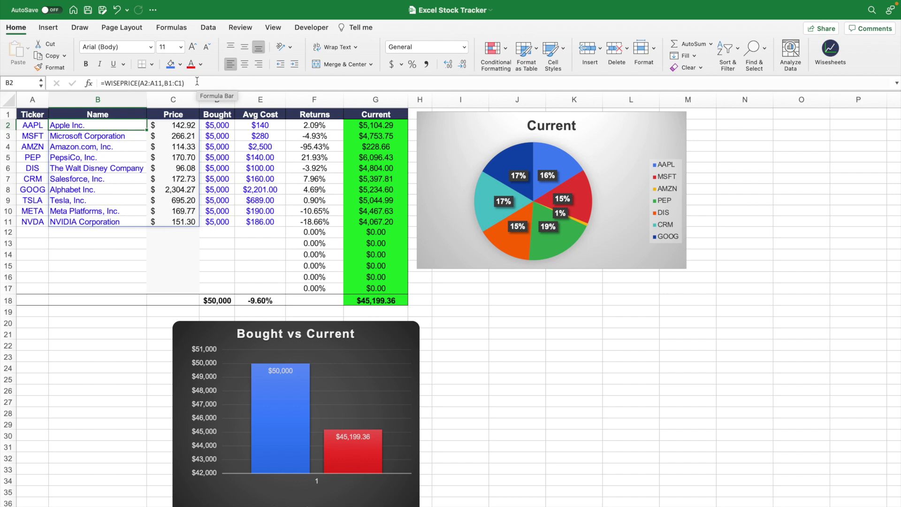
click(197, 83)
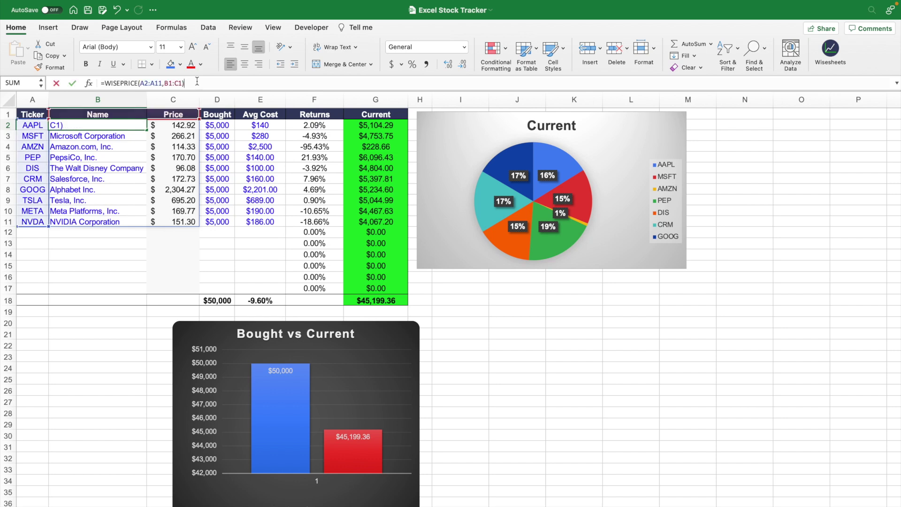
key(Return)
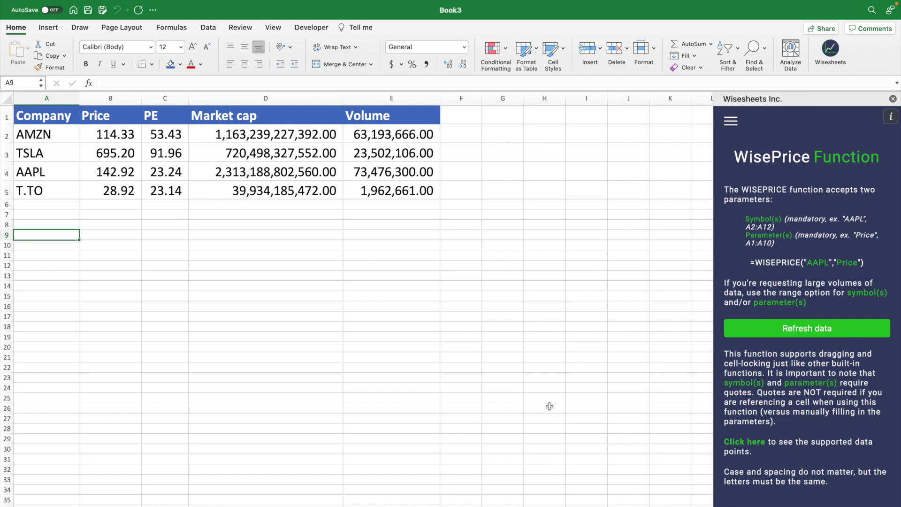
- Run a Wisesheets Statement Dump for AAPL with annual data and Standardized Financials
click(731, 123)
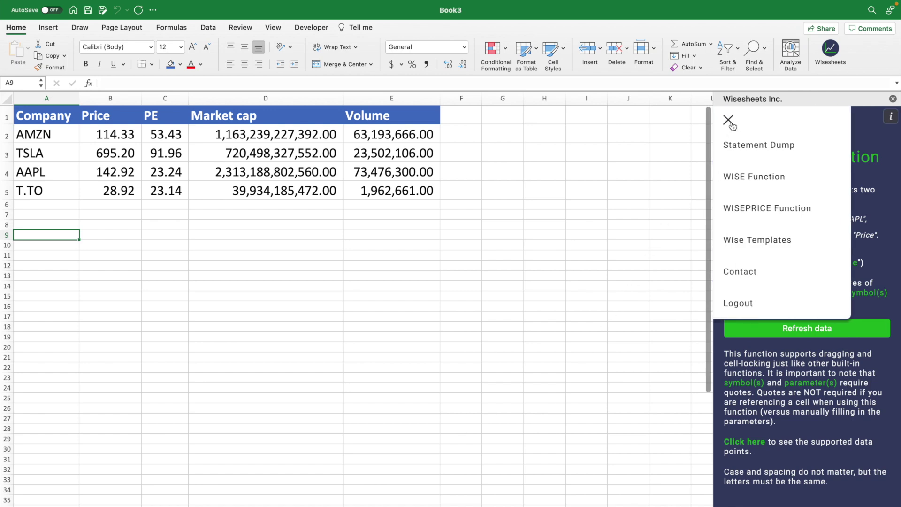
click(746, 145)
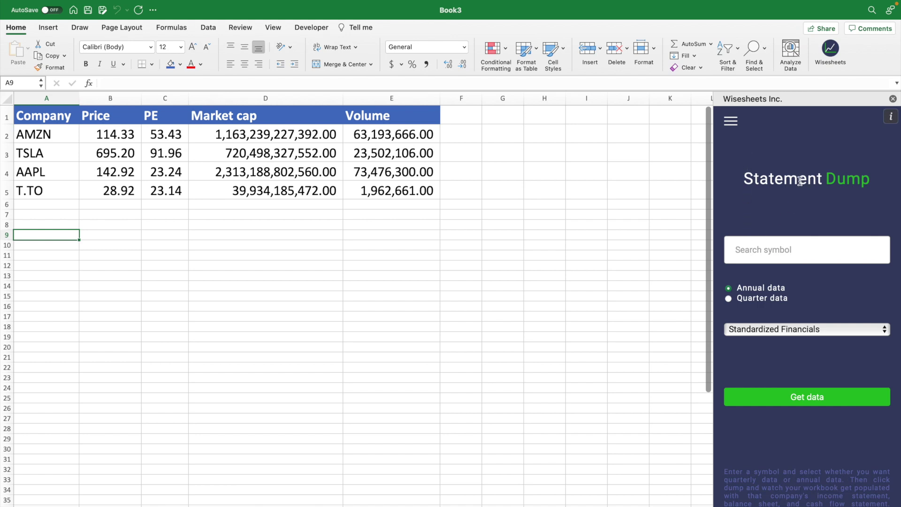
text(AAPL)
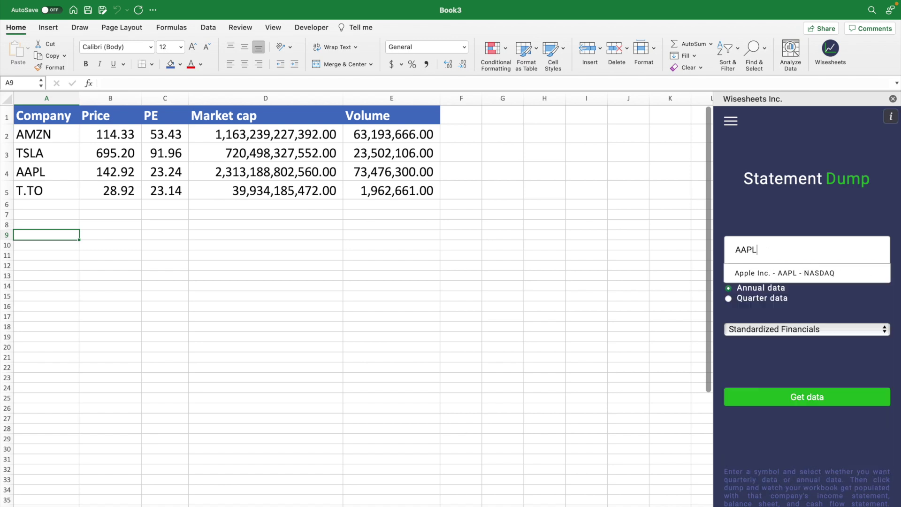
click(826, 271)
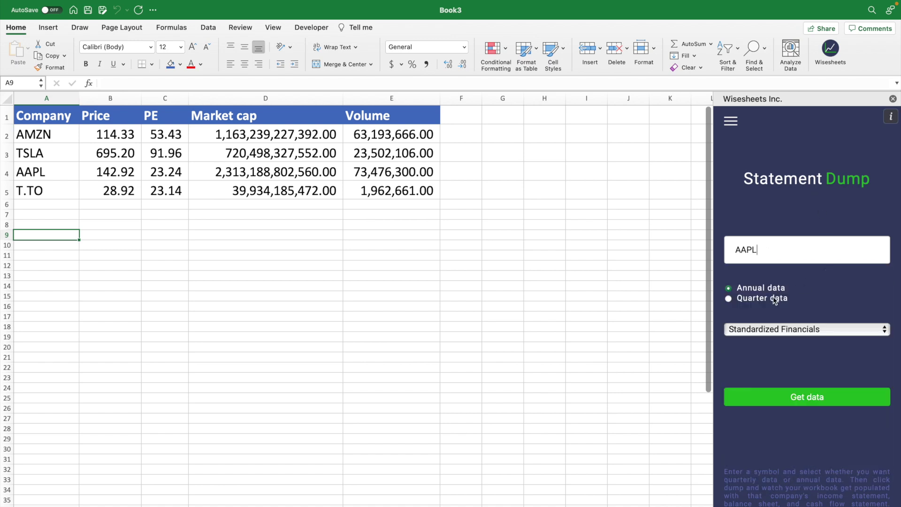
click(770, 331)
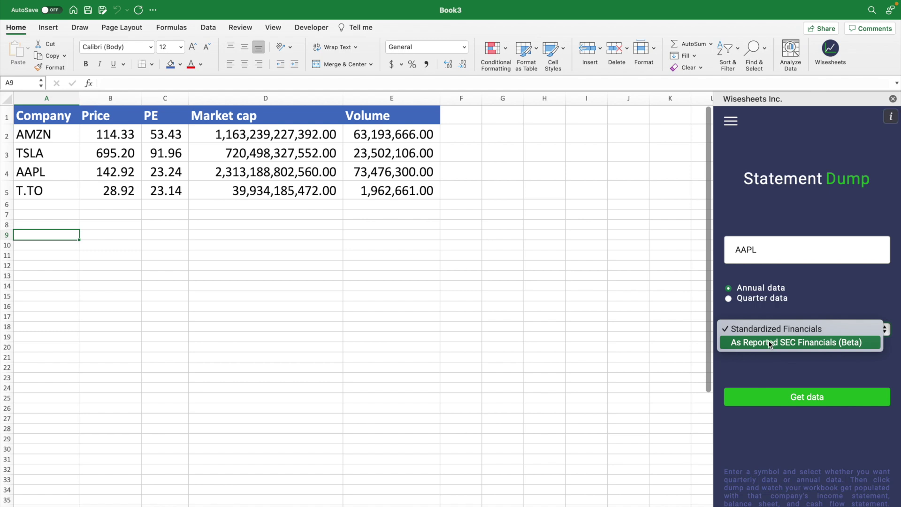
click(829, 327)
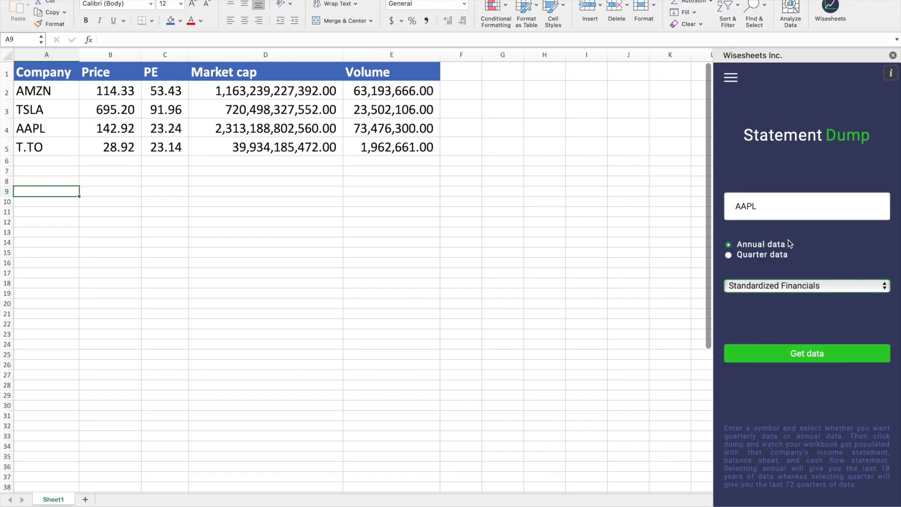
click(798, 351)
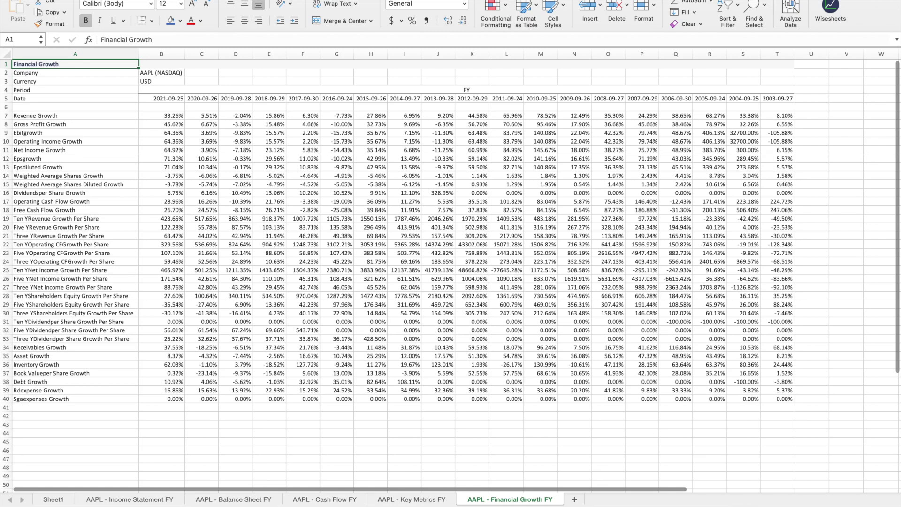
- Review the AAPL income statement, balance sheet, cash flow, key metrics and financial growth sheets, including the growth sheet's date range
click(133, 500)
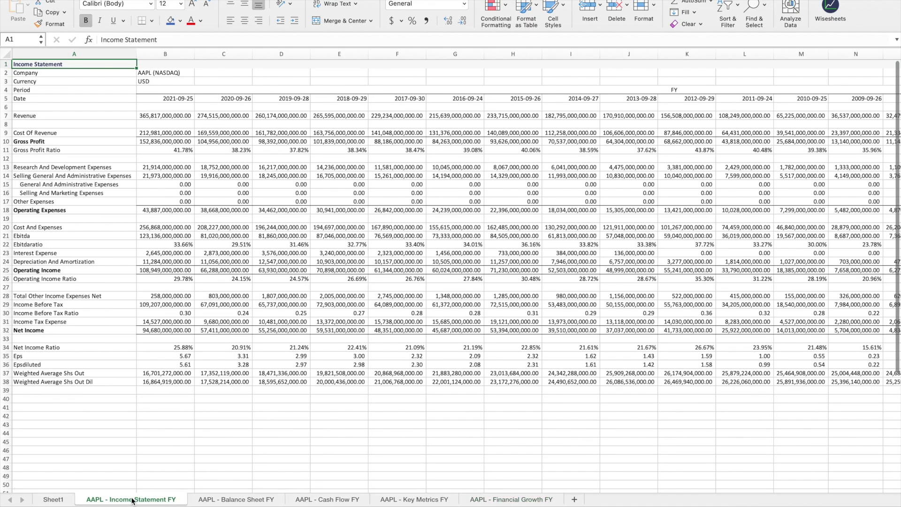
click(230, 500)
scroll(237, 428, down, 5)
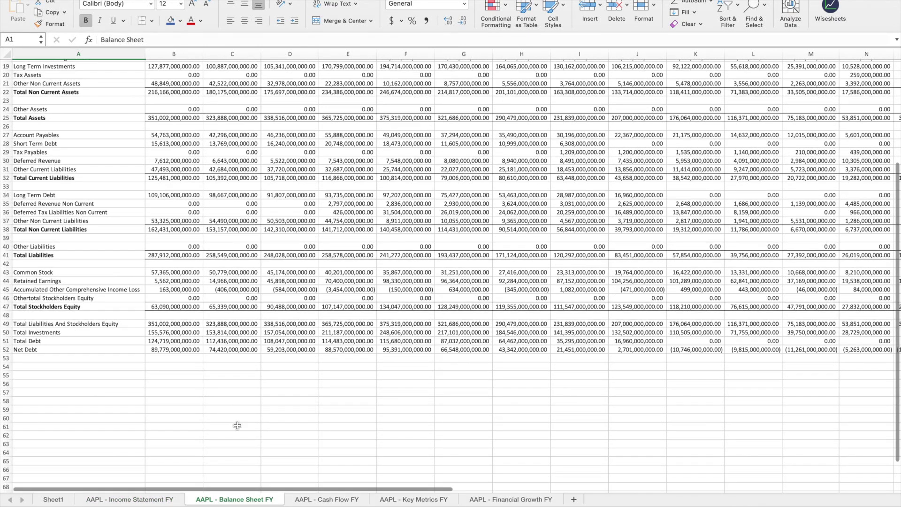
click(329, 500)
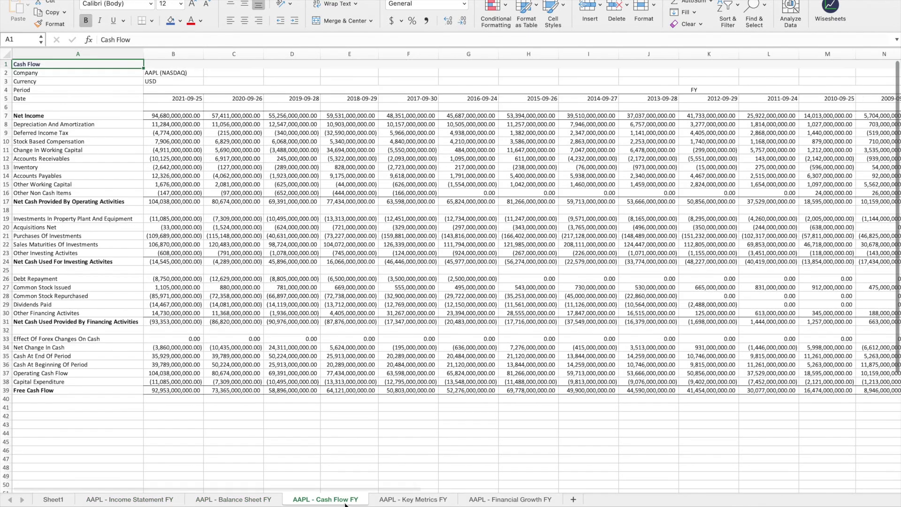
click(408, 500)
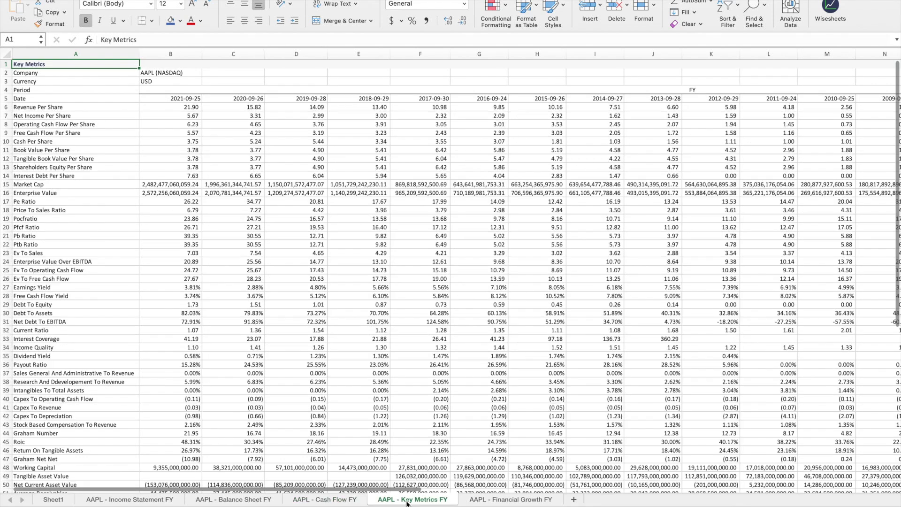
scroll(127, 347, down, 9)
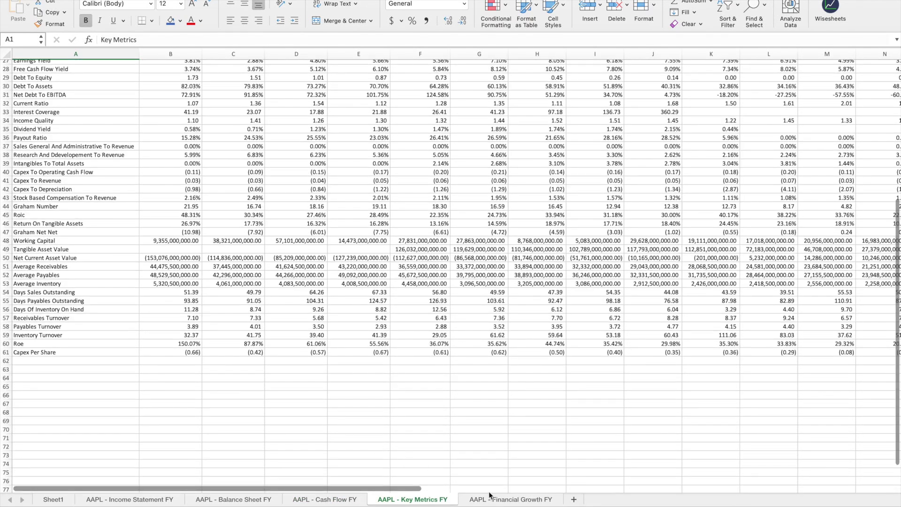
click(515, 499)
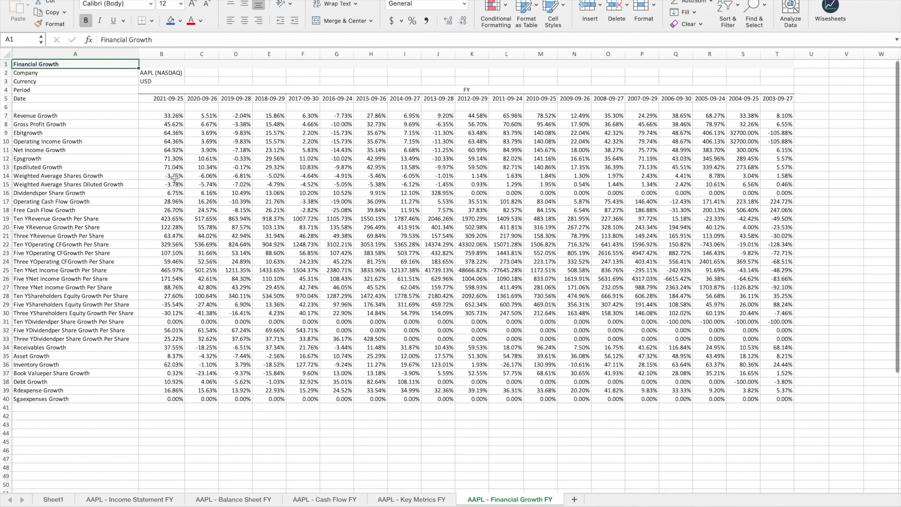
drag(170, 101, 777, 99)
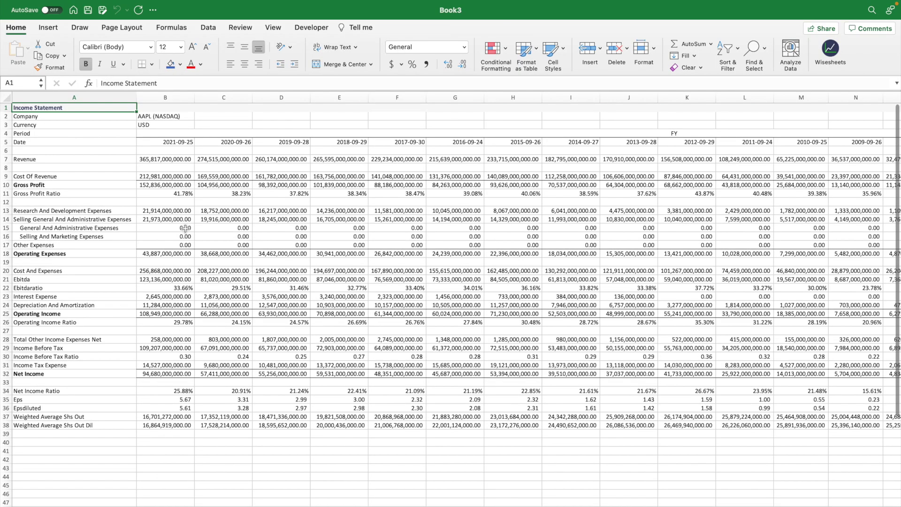
- Insert a blank column before column B on the AAPL income statement sheet
click(178, 96)
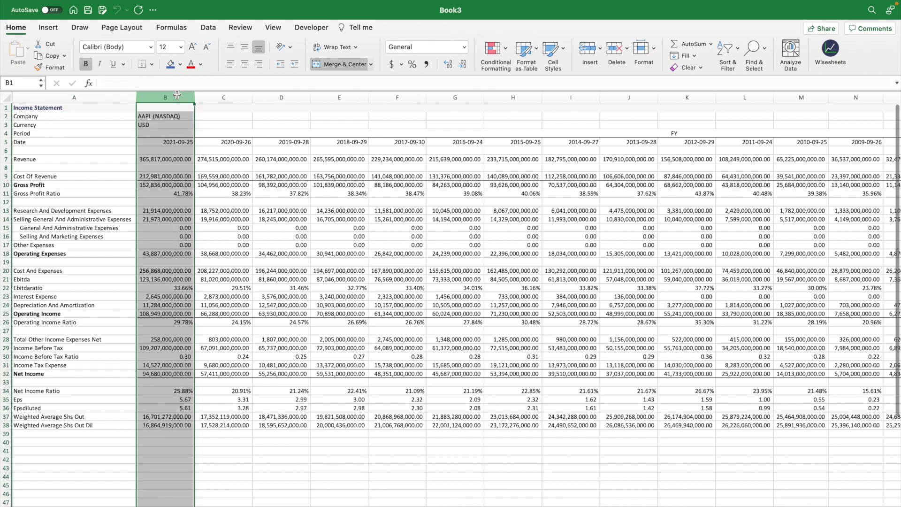
right_click(177, 95)
click(194, 156)
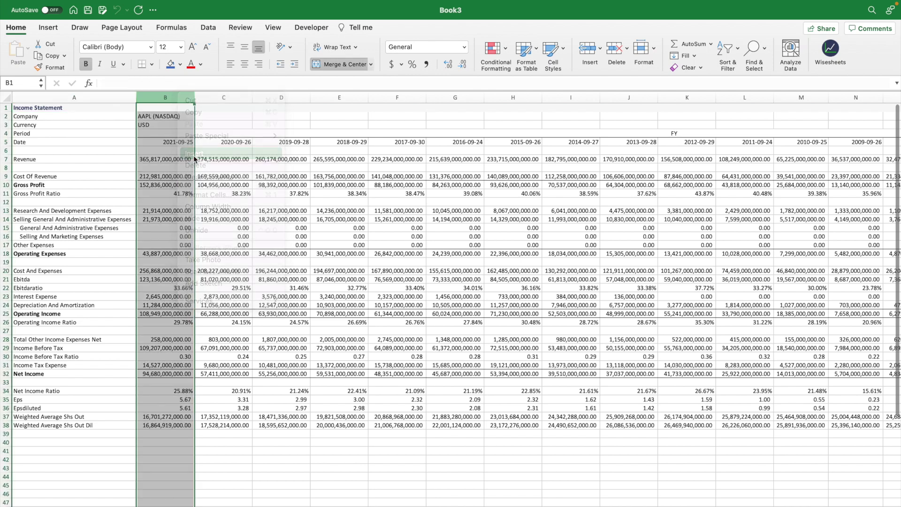
- Create a column sparkline in B7 for the Revenue row from the data range C7:U7
click(233, 160)
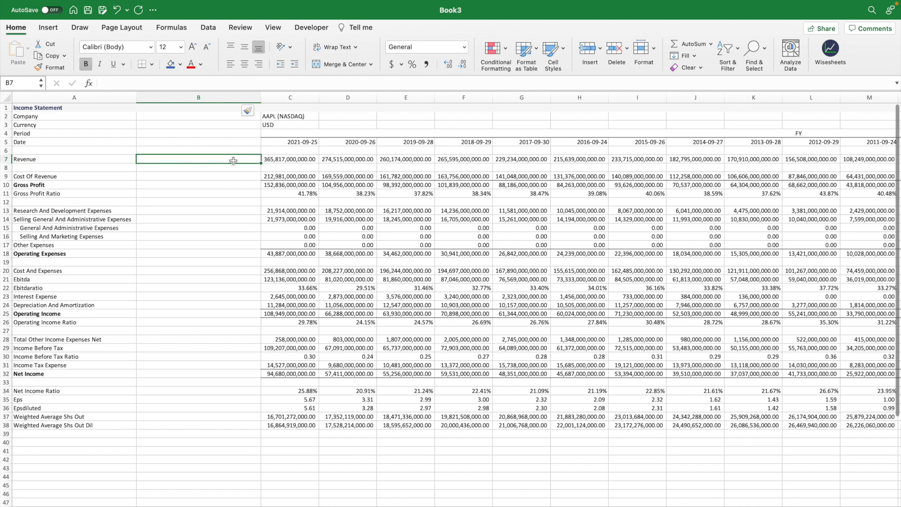
click(48, 29)
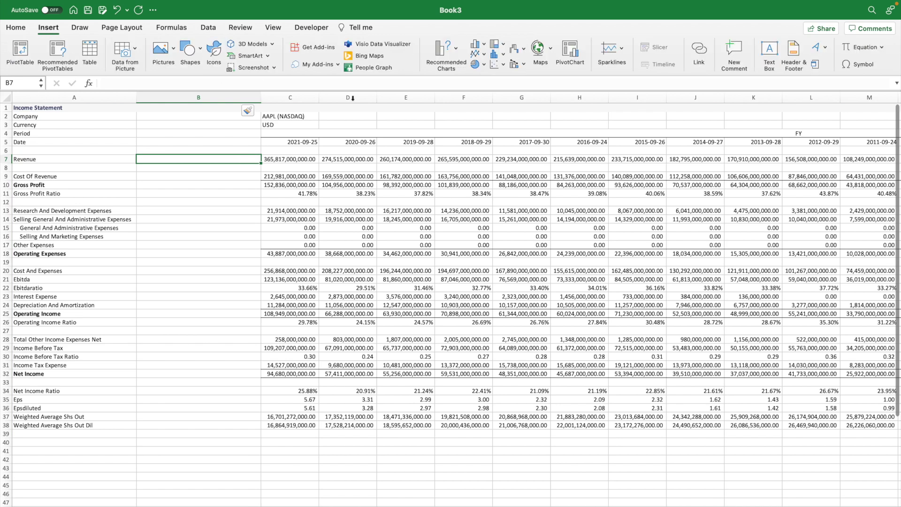
click(609, 66)
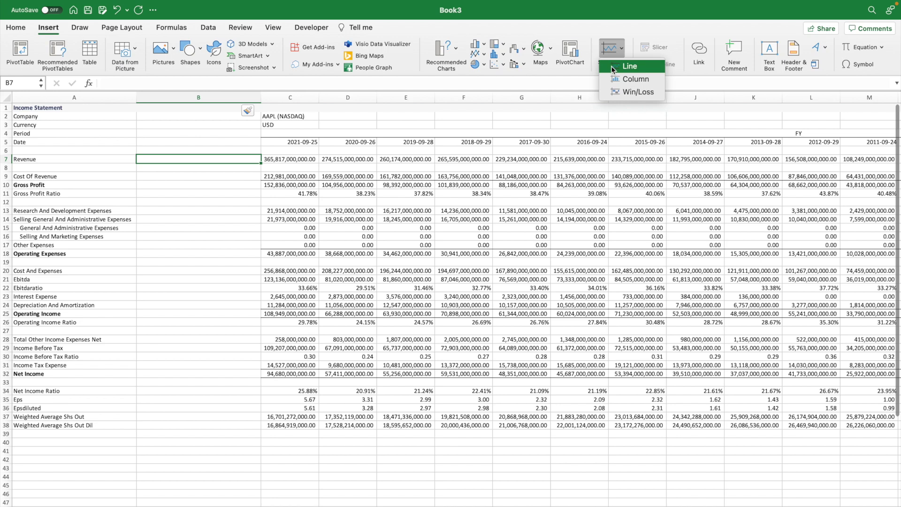
click(627, 79)
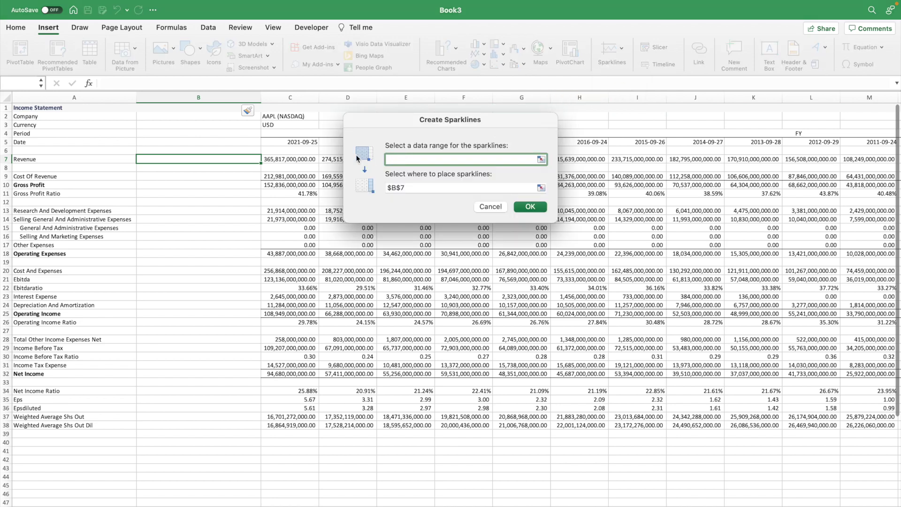
click(279, 159)
key(super+shift+Right)
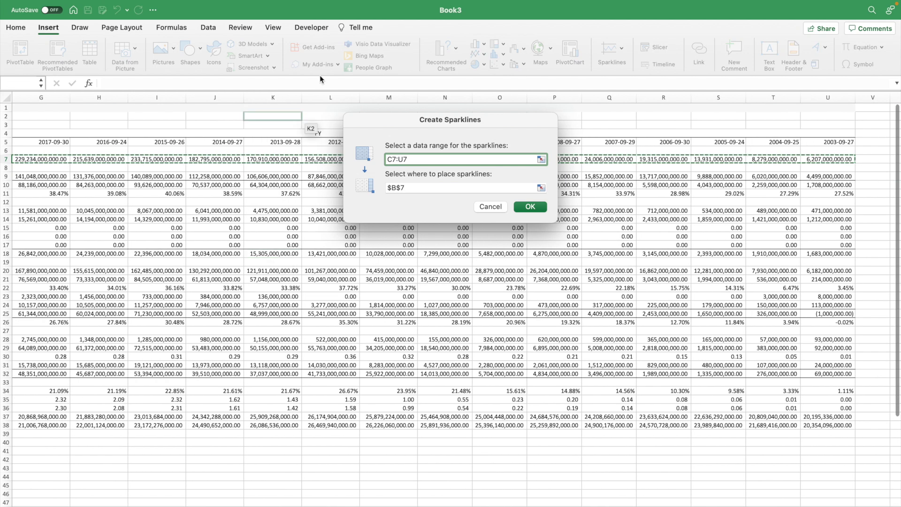
click(533, 209)
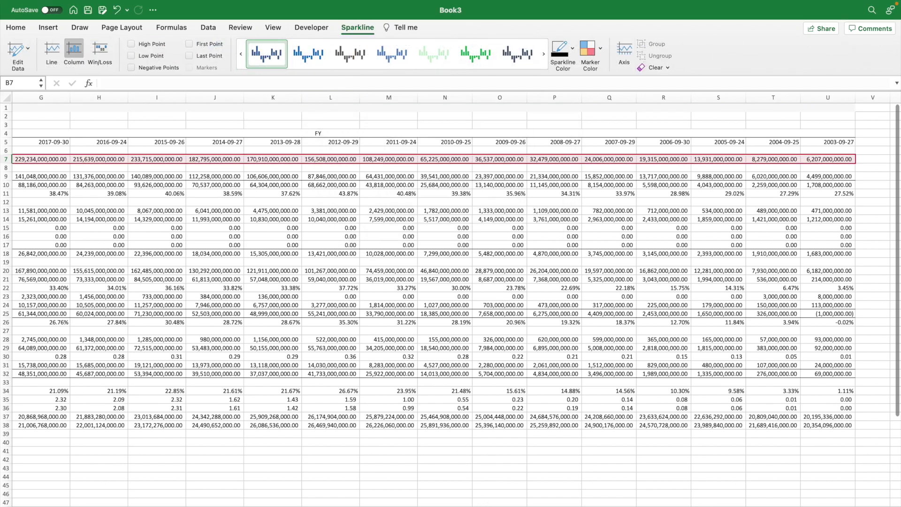
scroll(450, 282, left, 10)
click(203, 288)
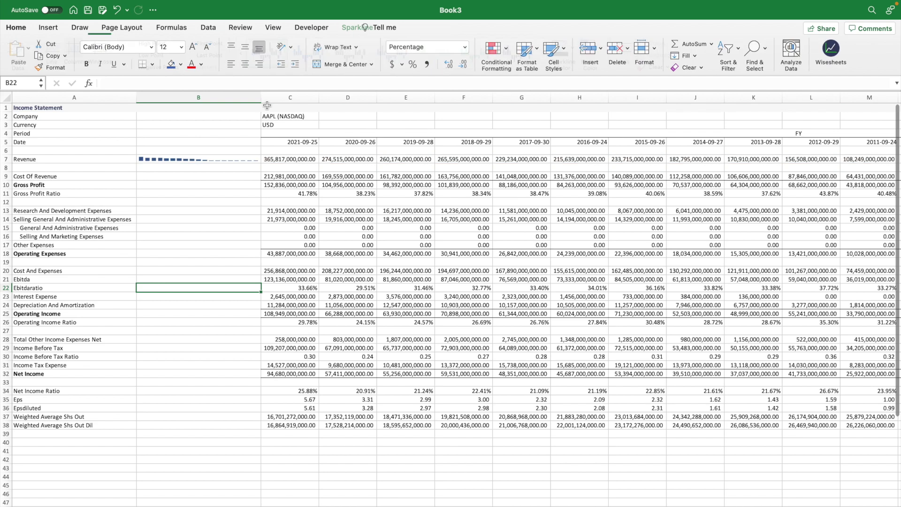
- Narrow column B slightly and fill the Revenue sparkline down through row 38
mouse_move(261, 97)
mouse_down()
mouse_move(223, 96)
mouse_move(246, 96)
mouse_up()
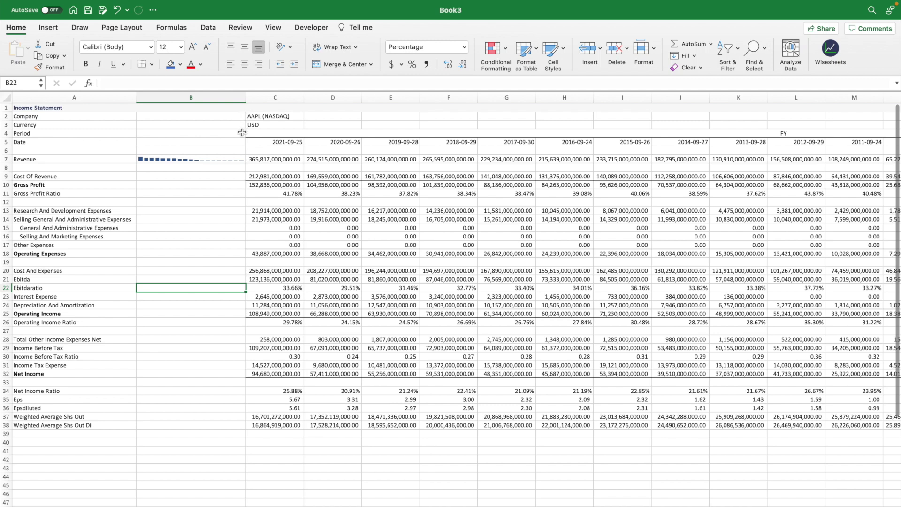
click(228, 163)
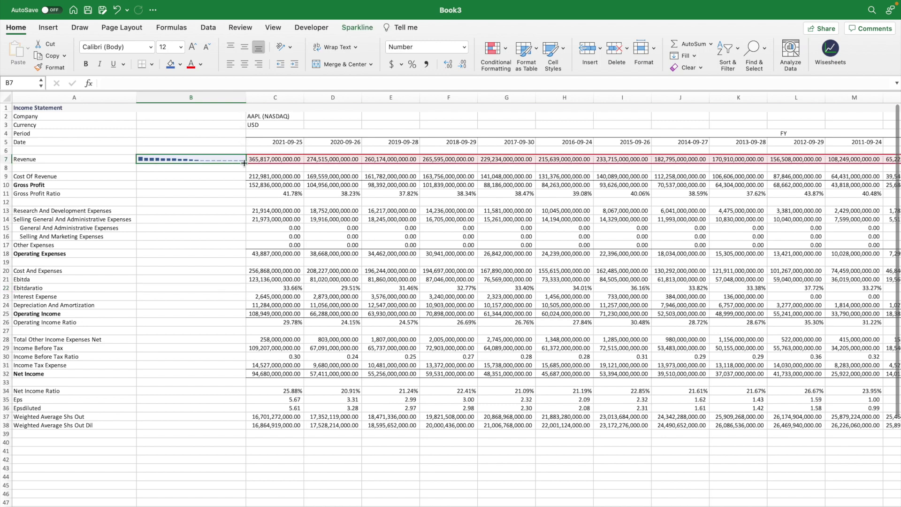
drag(247, 163, 236, 428)
click(193, 477)
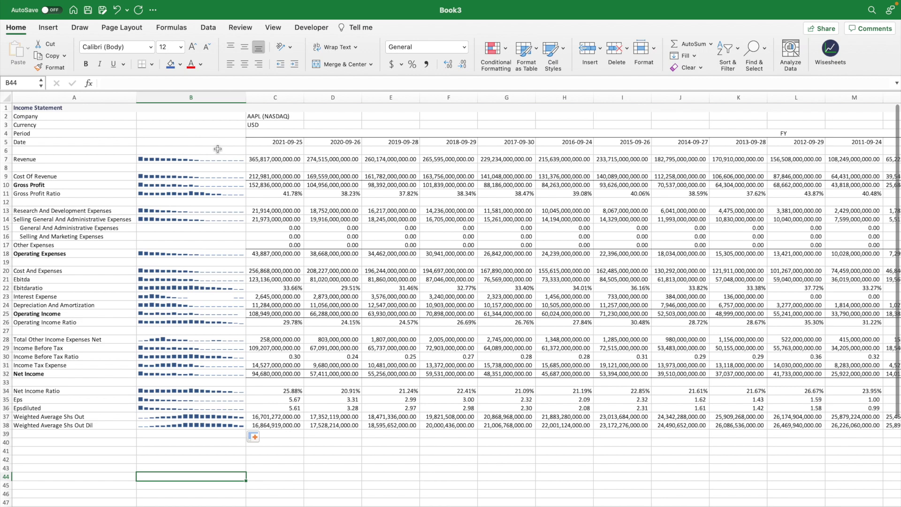
- Look across all years of the income statement and highlight its line item labels from Revenue to the last row
key(Down)
key(Right)
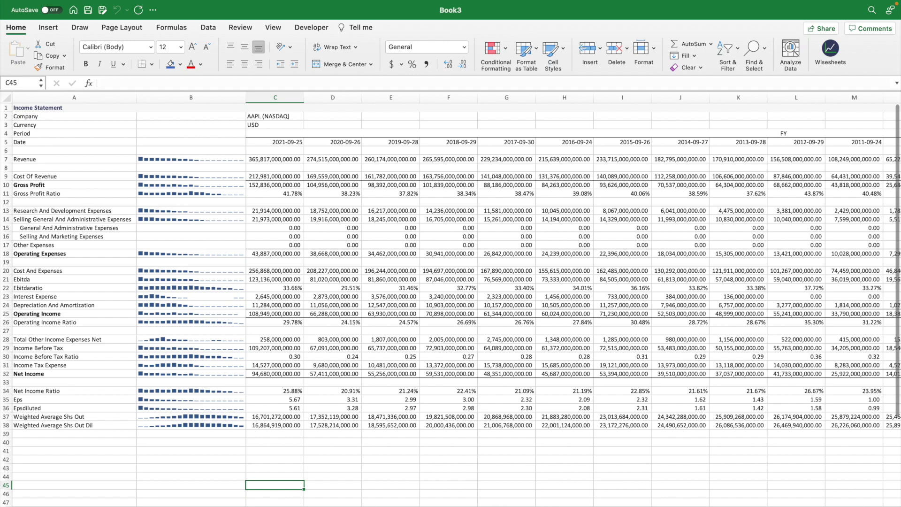
scroll(451, 262, right, 10)
scroll(451, 263, left, 10)
drag(71, 161, 67, 426)
click(195, 439)
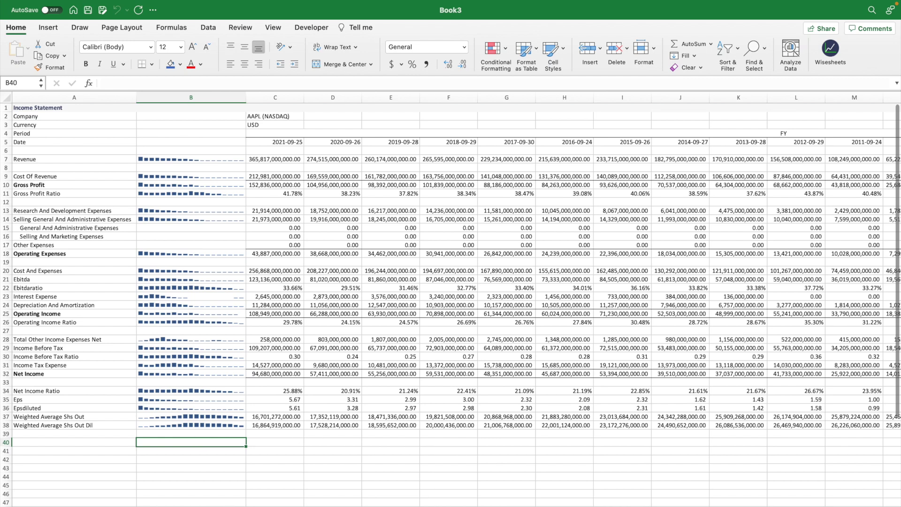
- Copy the Key Metrics labels from Revenue Per Share through Free Cash Flow Yield into a blank sheet starting at A3, and widen column A
key(ctrl+Page_Down)
key(ctrl+Home)
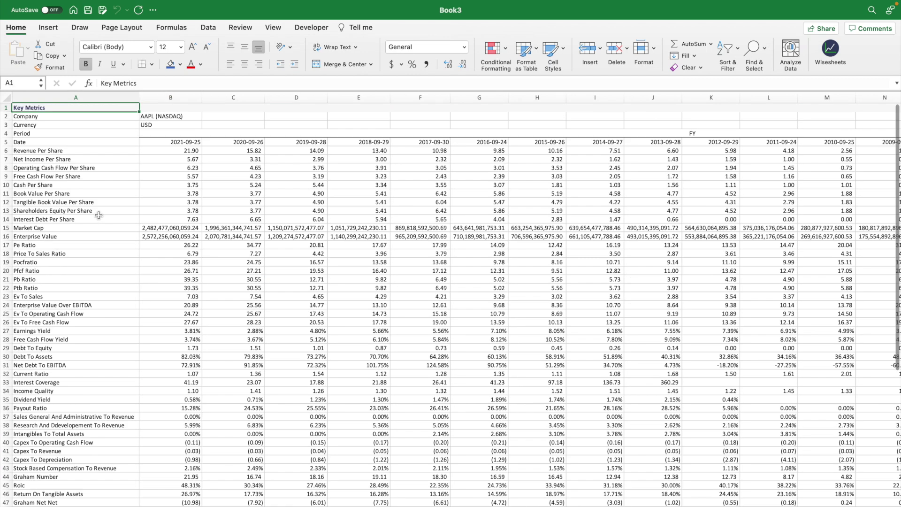
drag(57, 153, 46, 341)
key(super+c)
key(ctrl+Page_Down)
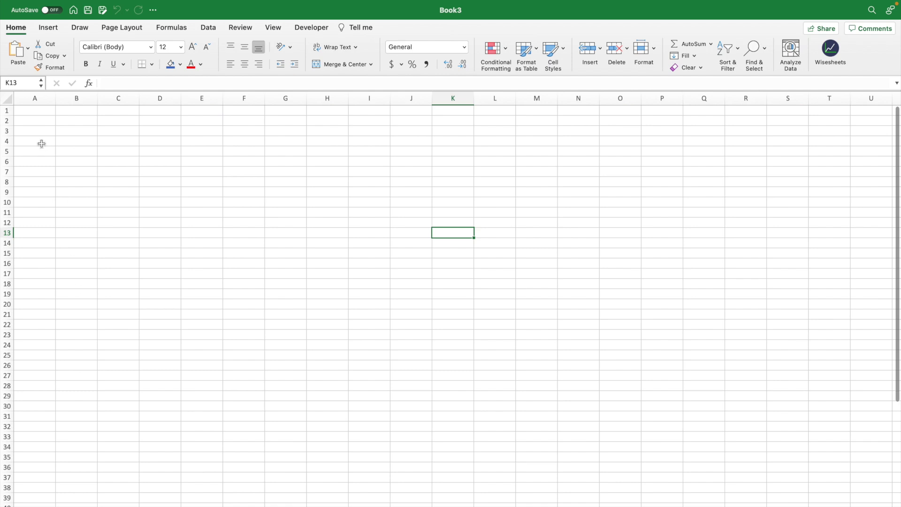
click(37, 130)
key(super+v)
drag(56, 98, 117, 98)
- Enter the tickers AAPL, MSFT and TSLA as column headers in B2, C2 and D2
click(140, 113)
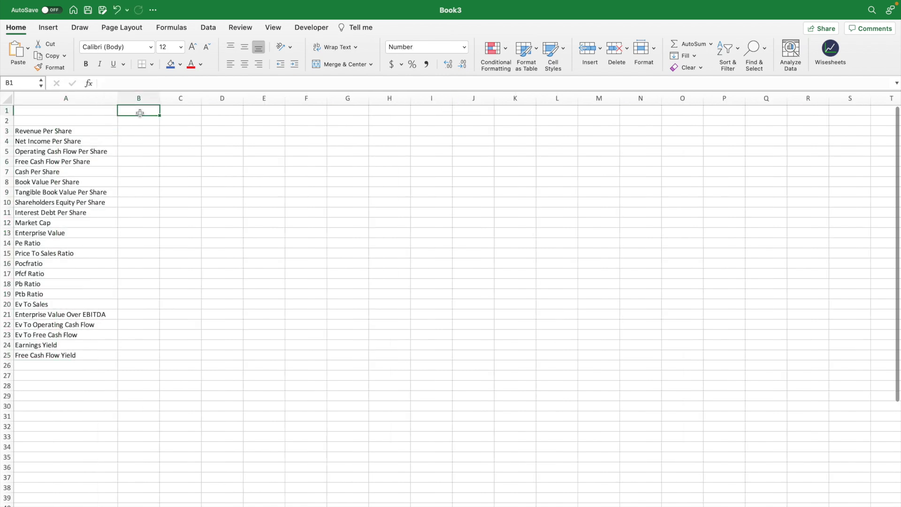
click(139, 121)
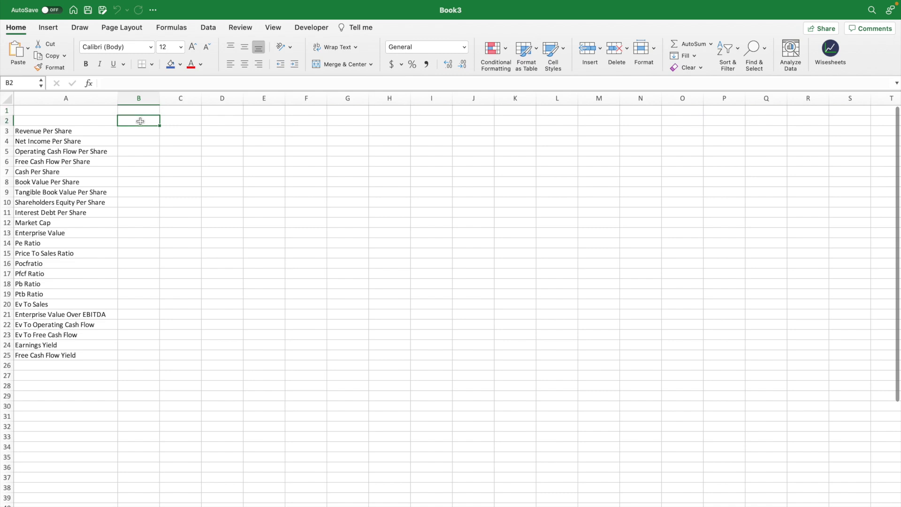
text(AAPL)
key(Tab)
text(MSFT)
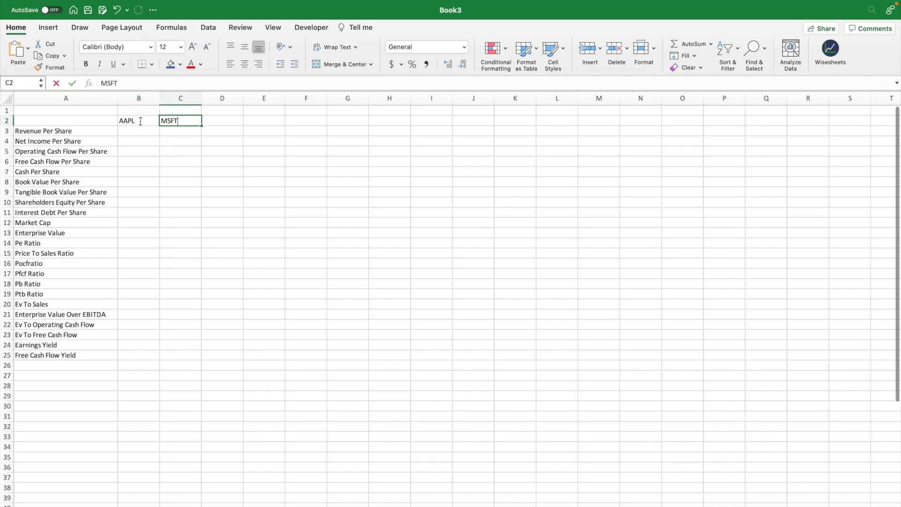
key(Tab)
key(Tab)
key(Left)
text(TSLA)
key(Return)
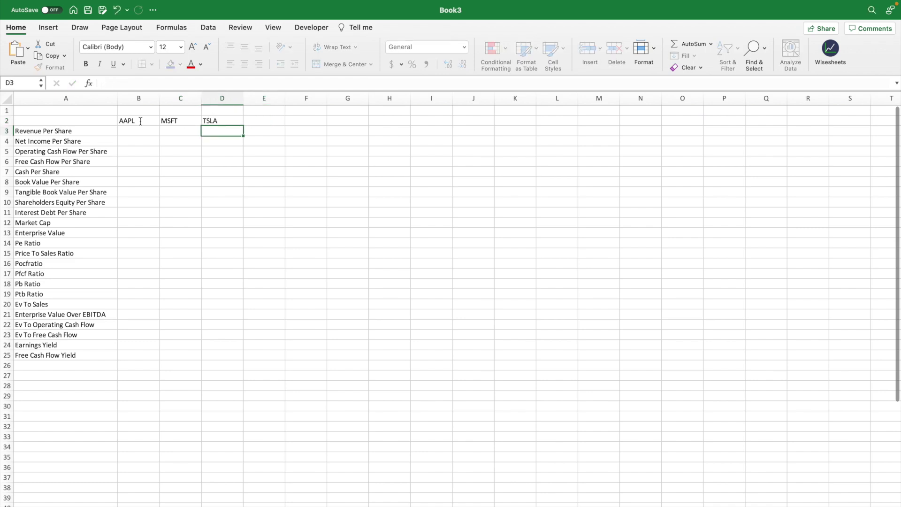
- Enter =WISE(B2,A3:A25, "ttm") in B3 to pull all the trailing-twelve-month key metrics for AAPL
key(Left)
key(Left)
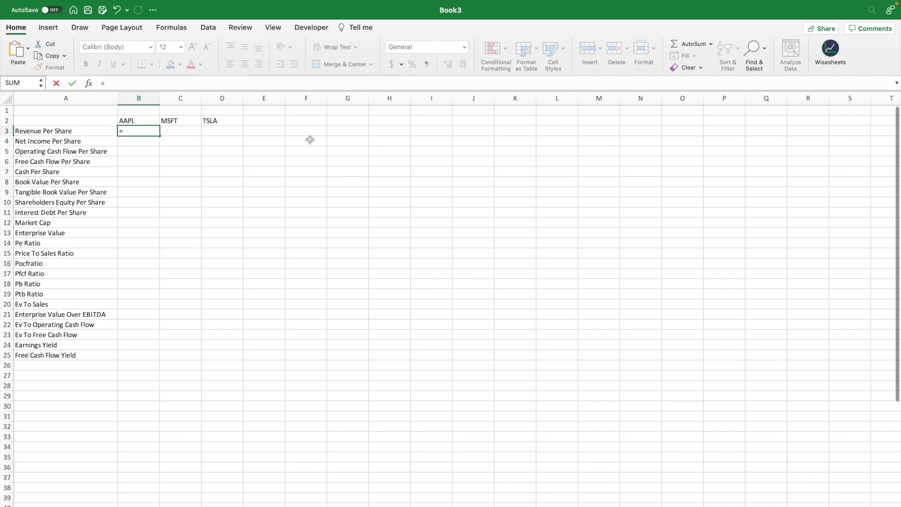
text(wise)
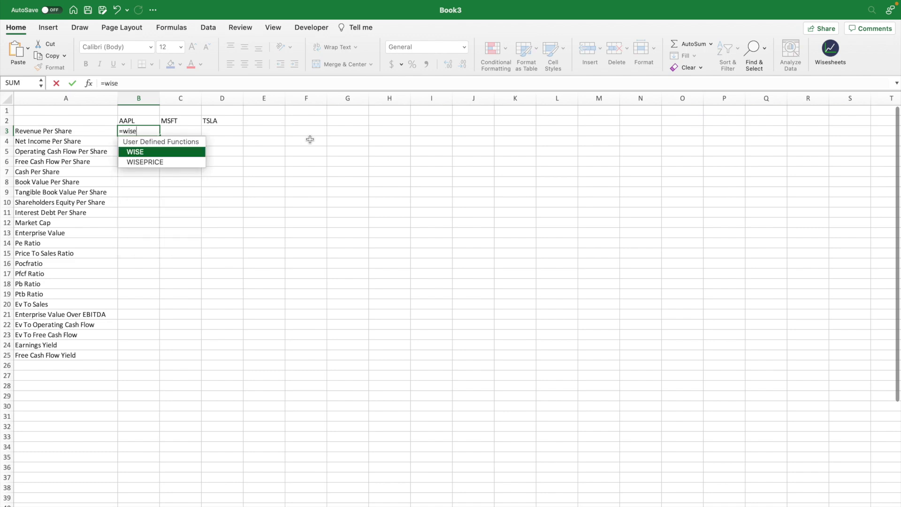
key(Tab)
click(136, 116)
text(,)
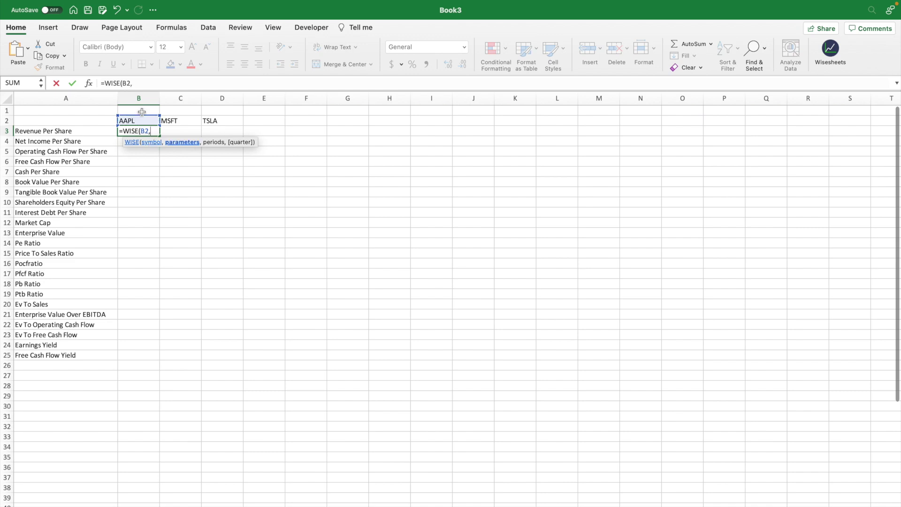
drag(76, 134, 50, 357)
text(,)
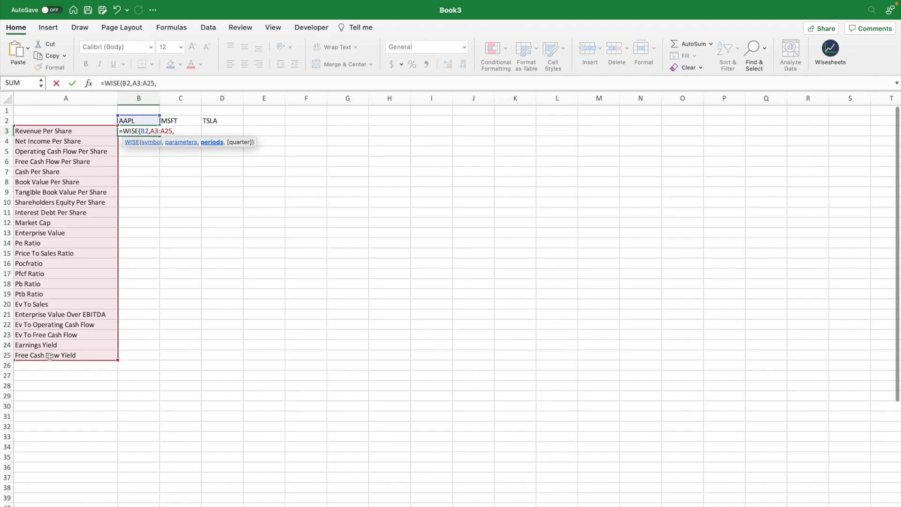
text("ttm"))
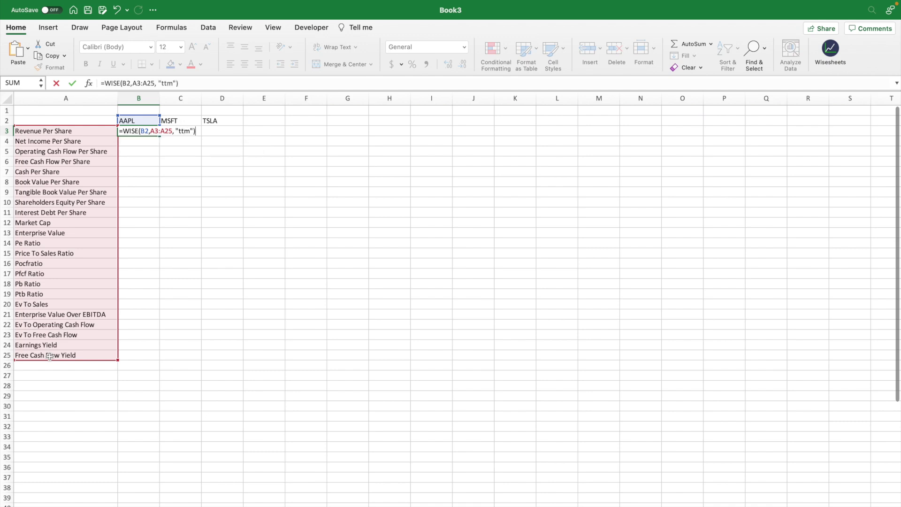
key(Return)
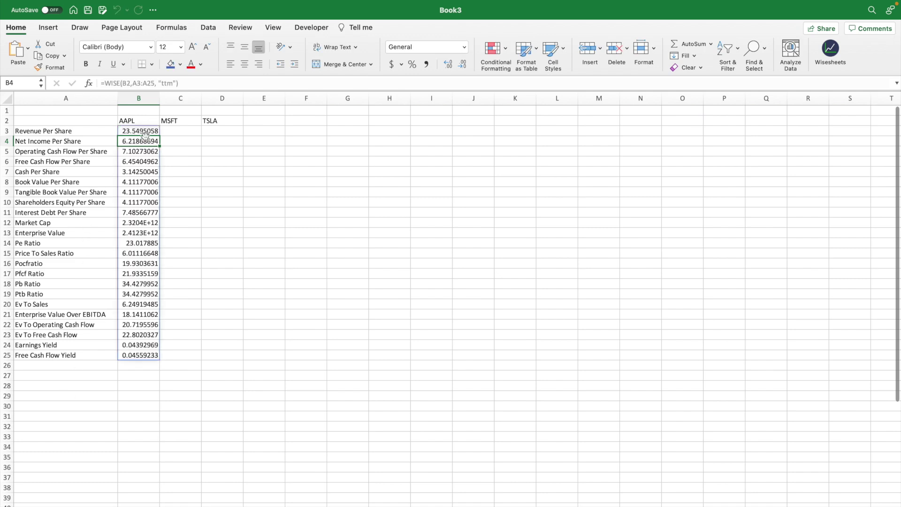
- Apply the comma number style to the AAPL metrics in B3:B25
drag(147, 131, 148, 356)
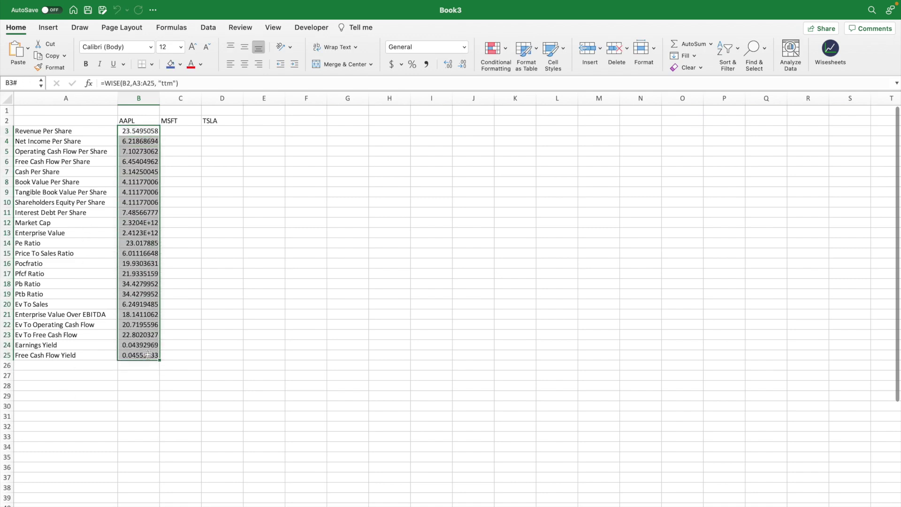
click(425, 65)
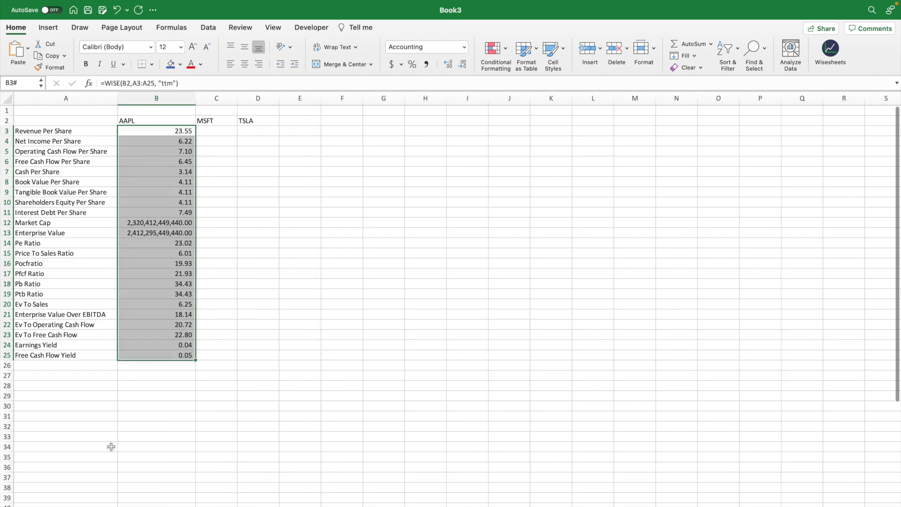
click(127, 435)
- Lock the references in the B3 formula so it reads =WISE(B$2,$A$3:$A$25, "ttm")
double_click(142, 131)
key(F4)
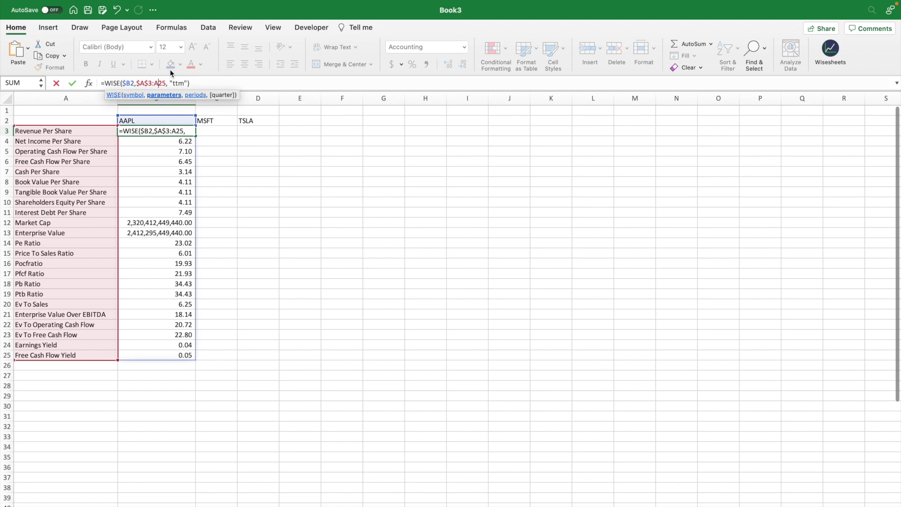
key(F4)
click(124, 83)
key(BackSpace)
key(Right)
text($)
key(Return)
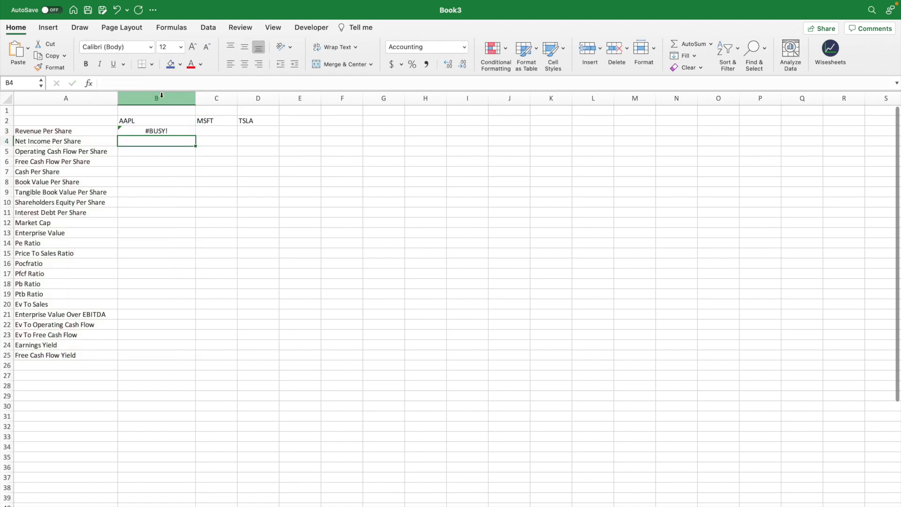
- Fill the B3 formula across to D3 for the MSFT and TSLA columns
key(Up)
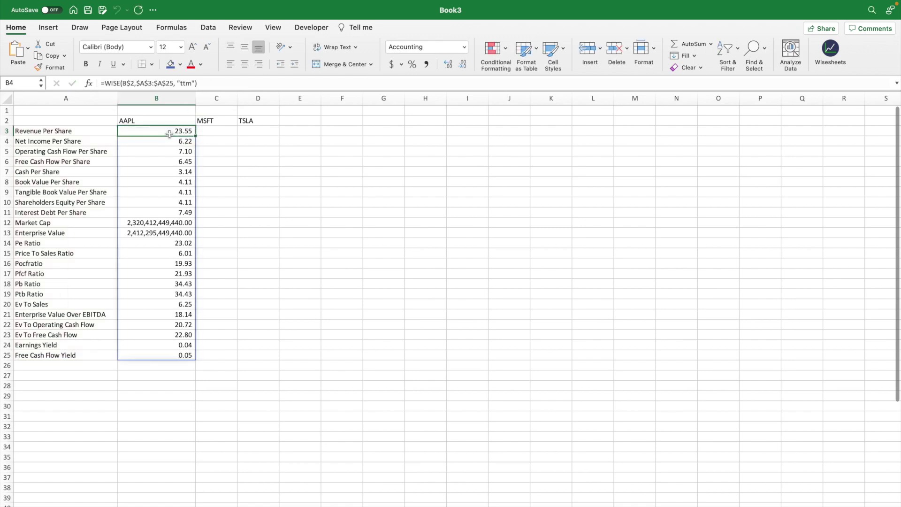
drag(199, 136, 265, 138)
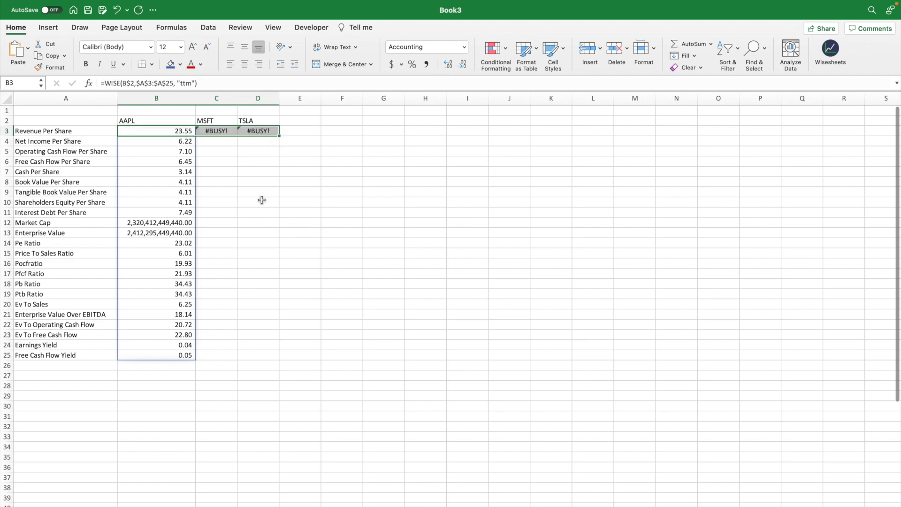
click(151, 416)
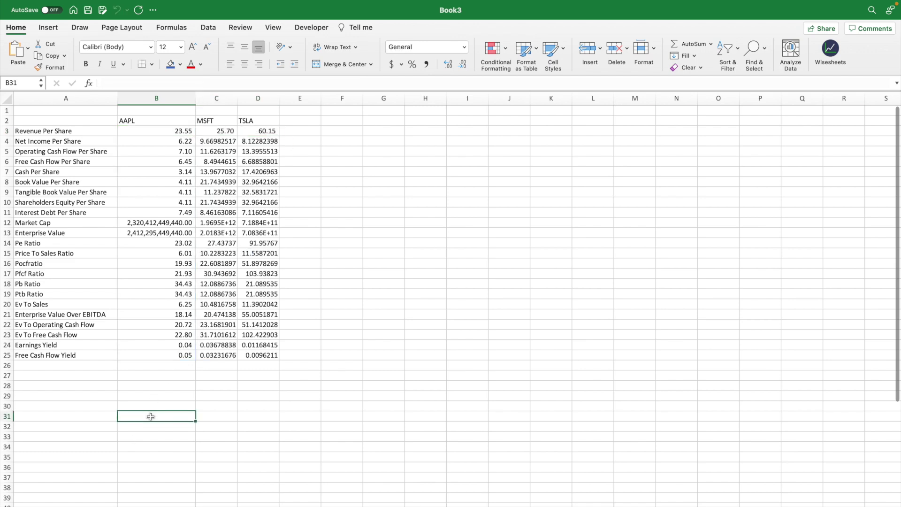
- Replace the TSLA ticker in D2 with WMT
click(268, 120)
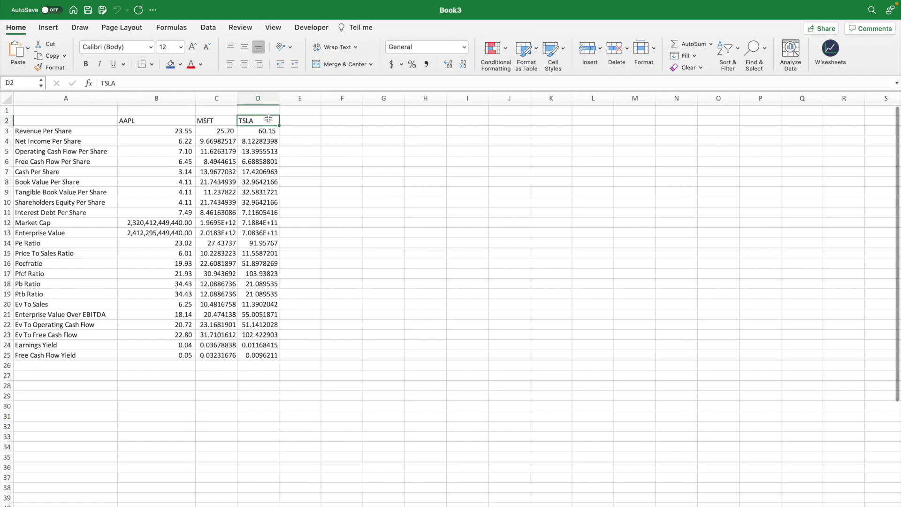
key(Delete)
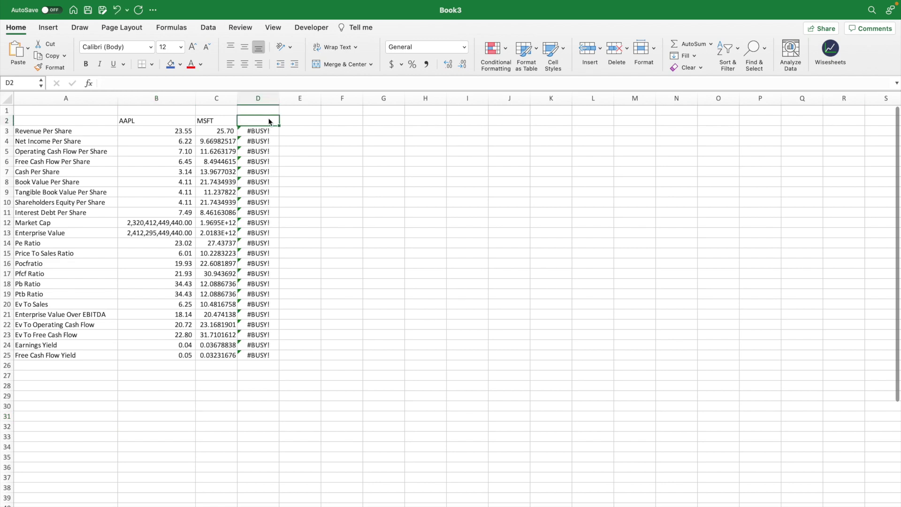
text(WMT)
key(Return)
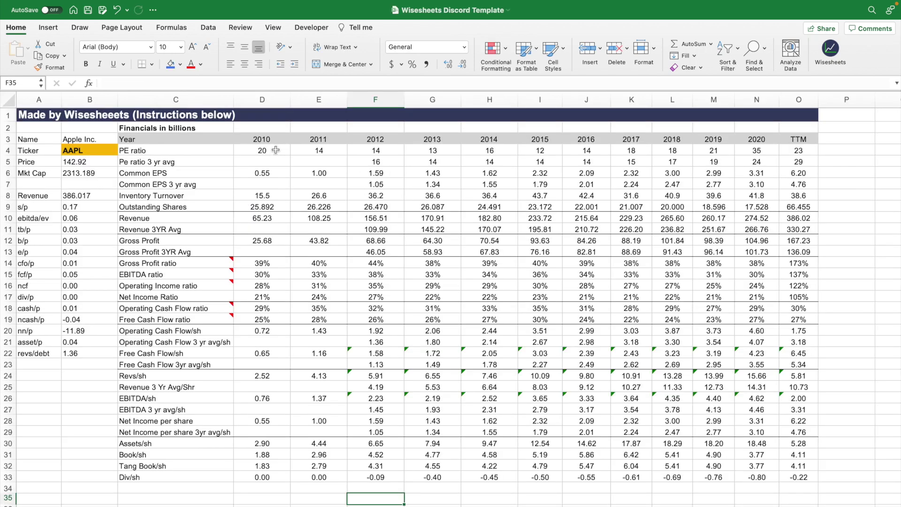
- In the Wisesheets Discord Template workbook, examine the PE ratio formula in D4 and its values across all years to TTM
click(275, 150)
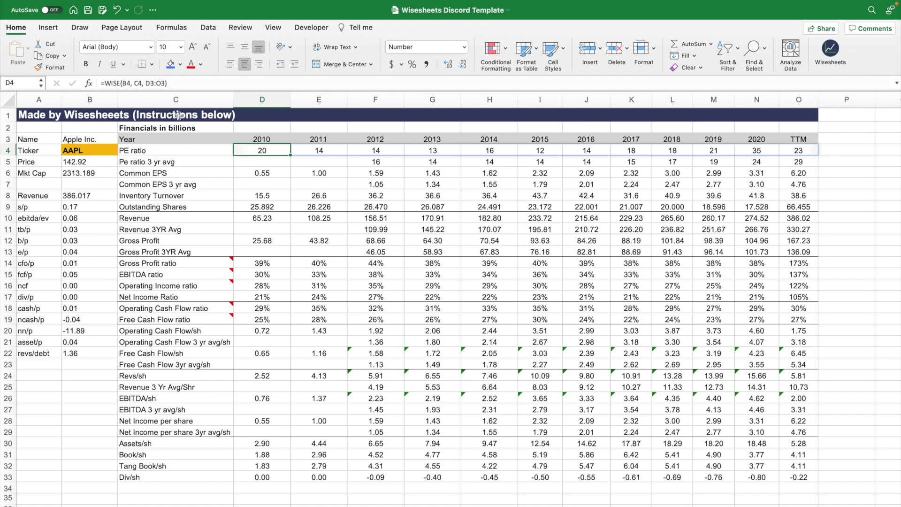
click(174, 82)
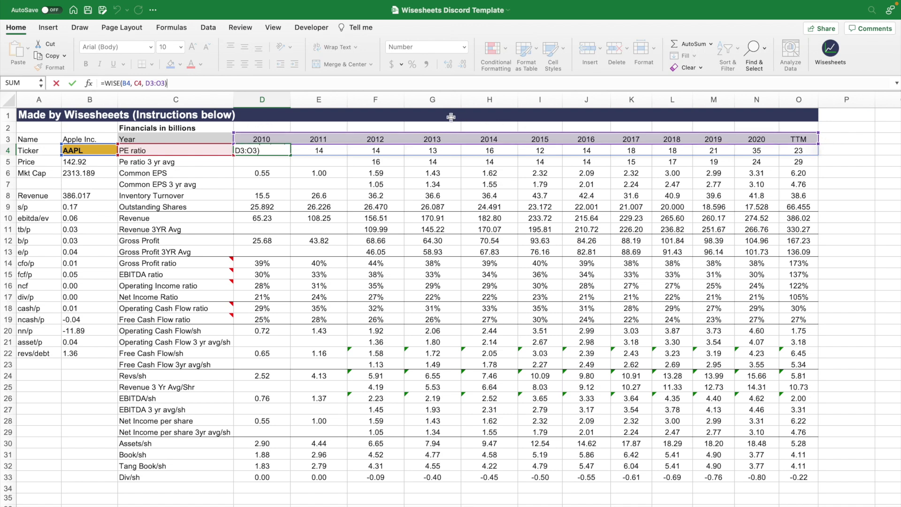
key(Return)
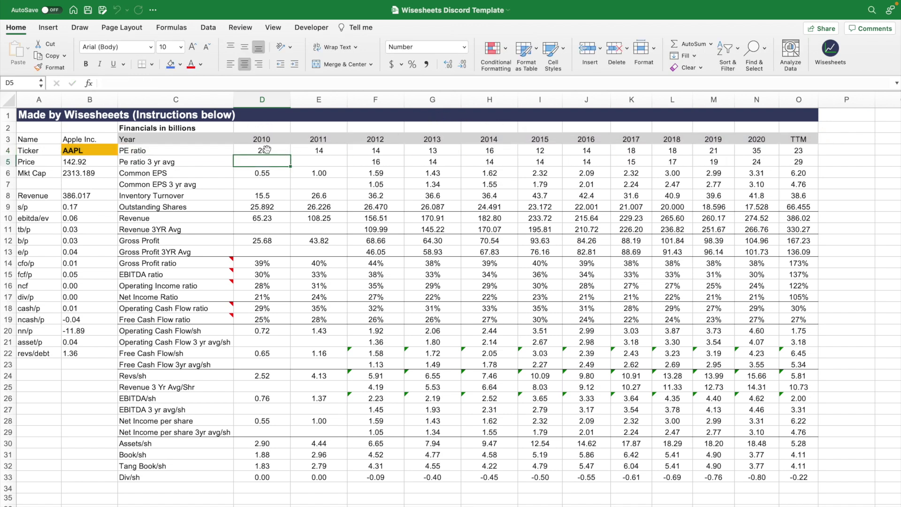
click(266, 150)
key(Right)
key(Right)
key(Right)
key(Right)
key(Right)
key(Right)
key(Right)
key(Right)
key(Right)
key(Right)
key(Right)
click(272, 151)
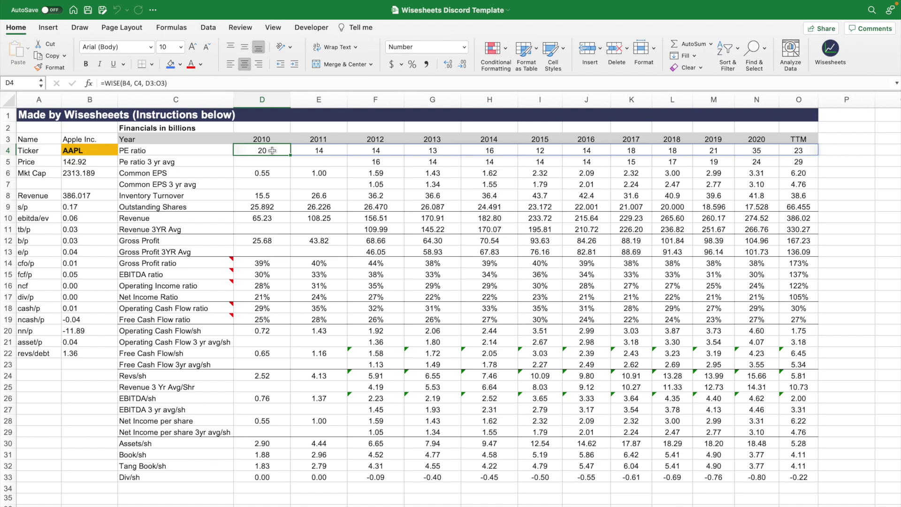
- Examine the formulas down the 2010 column through Net Income Ratio, plus those for Price, PE ratio and Gross Profit ratio
key(Down)
key(Down)
key(Down)
key(Down)
key(Down)
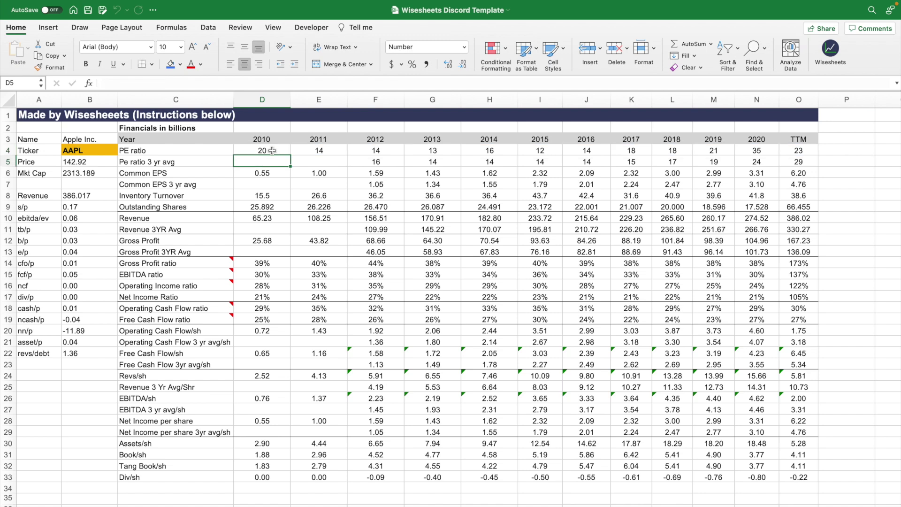
key(Down)
key(Down)
key(Down)
key(Down)
key(Down)
key(Down)
key(Down)
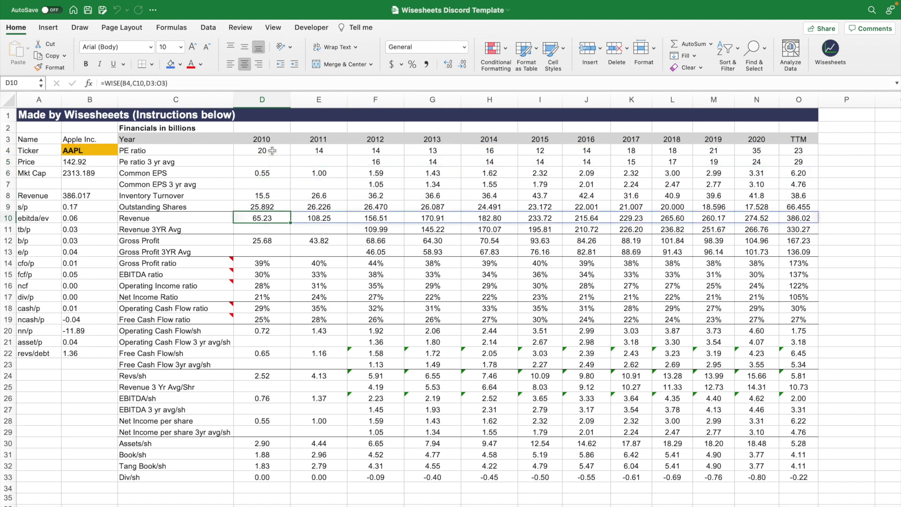
key(Down)
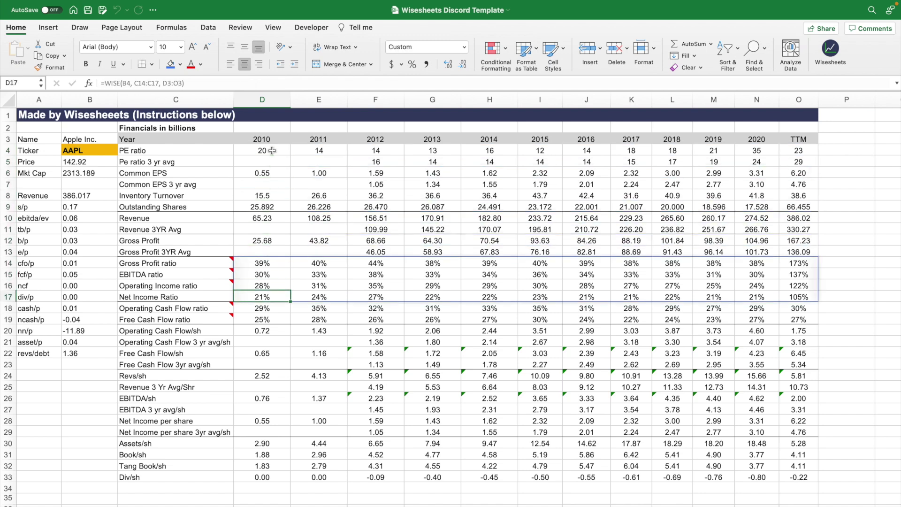
click(95, 163)
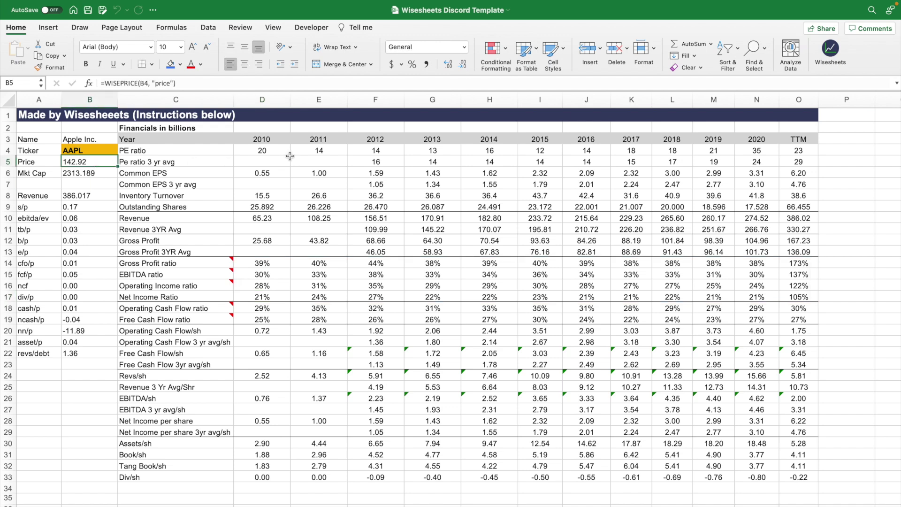
click(272, 152)
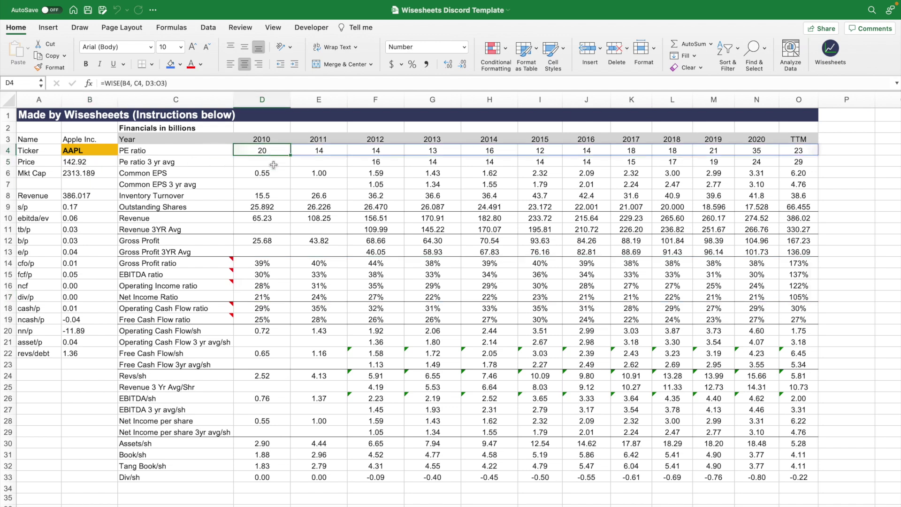
click(270, 262)
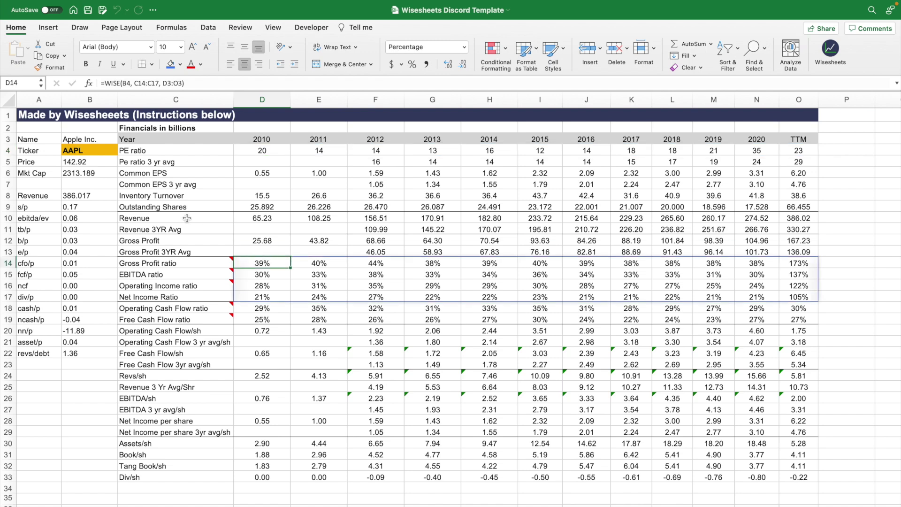
- Change the template's ticker in B4 to MSFT
click(94, 150)
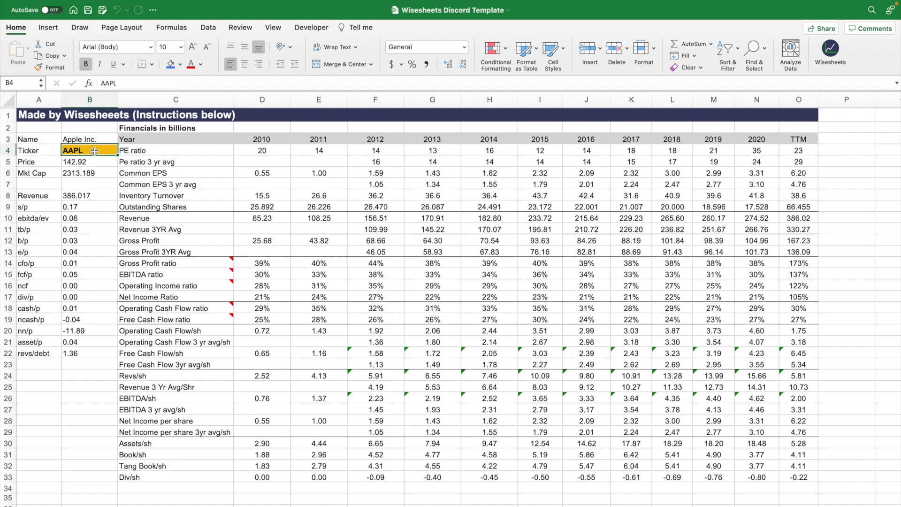
text(MSFT)
key(Return)
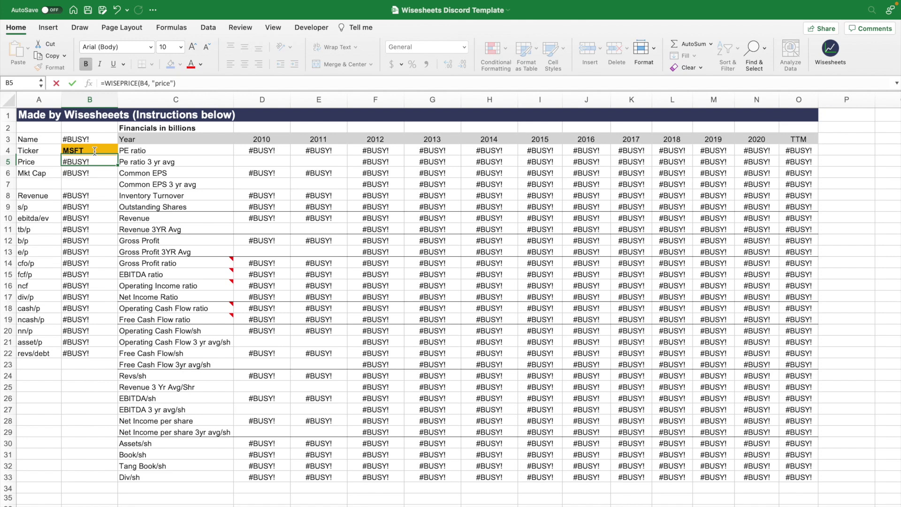
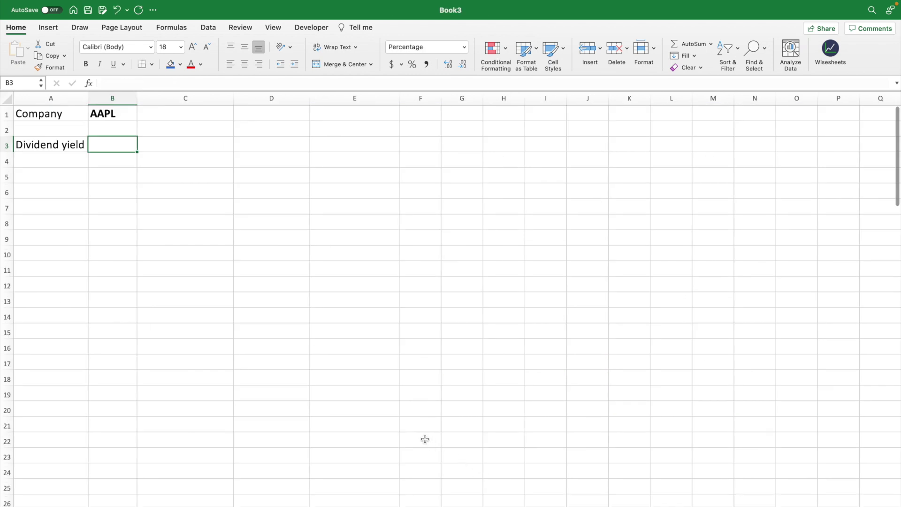
- Enter =WISE(B1, A3, "ttm") in B3 to pull the company's trailing-twelve-month dividend yield
text(=)
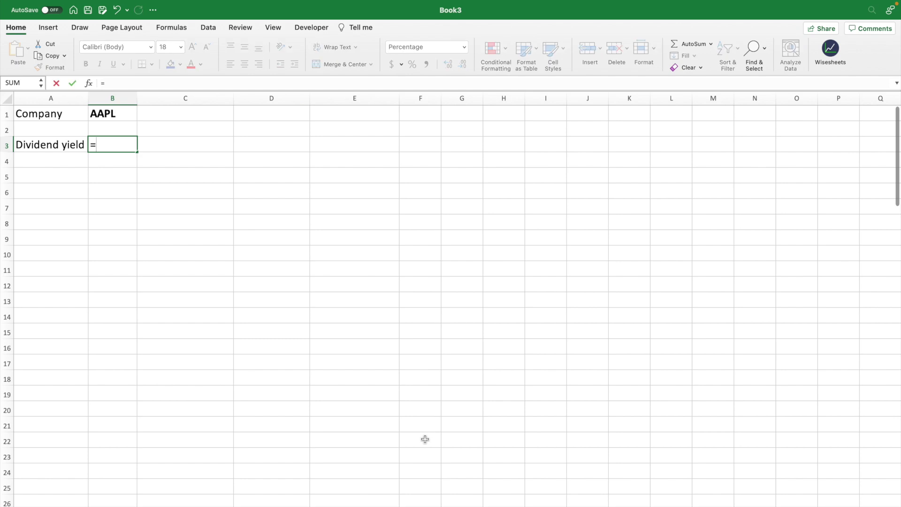
text(wise)
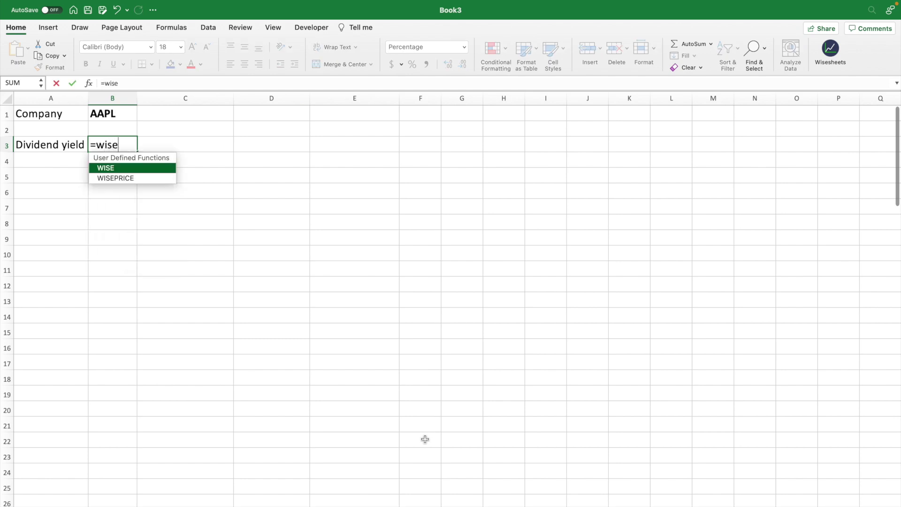
key(Tab)
click(109, 111)
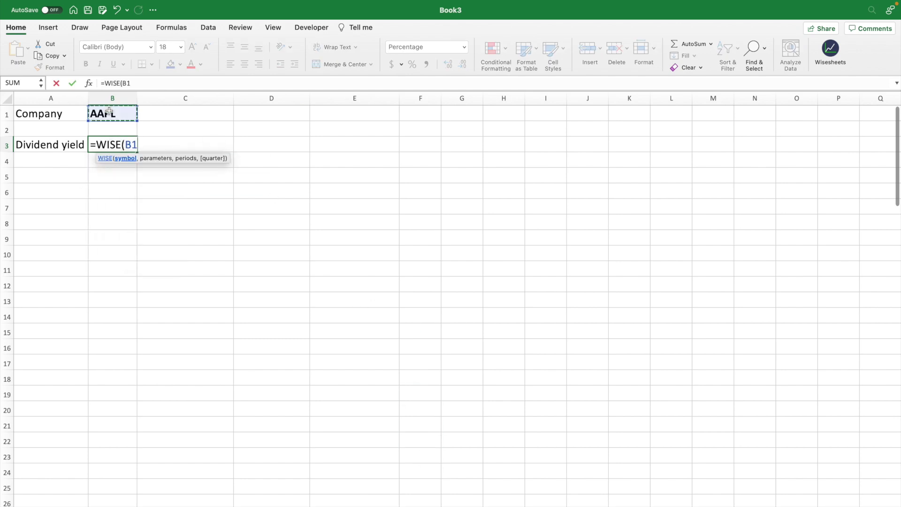
text(,)
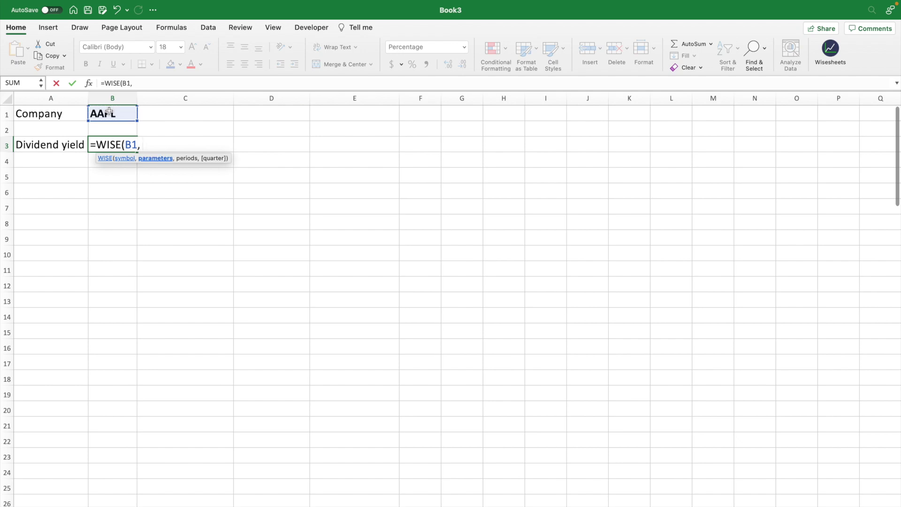
click(58, 145)
text(, "ttm)
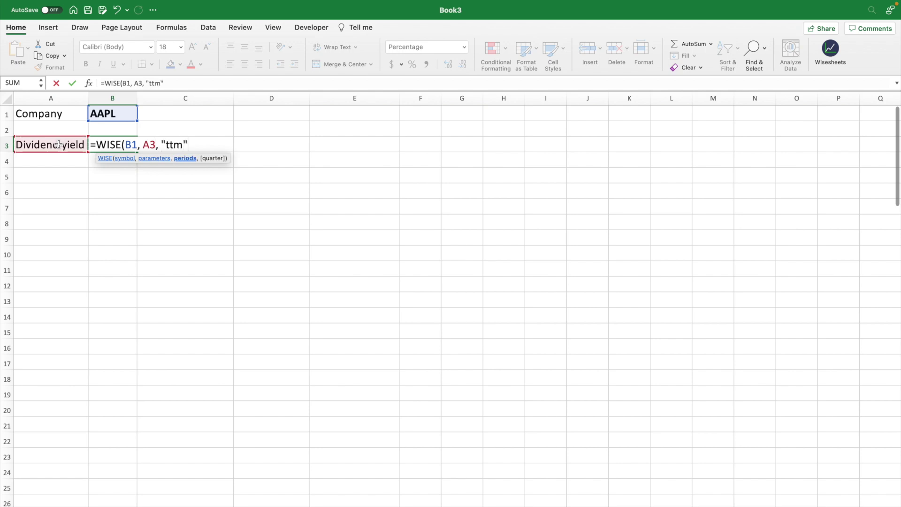
text("))
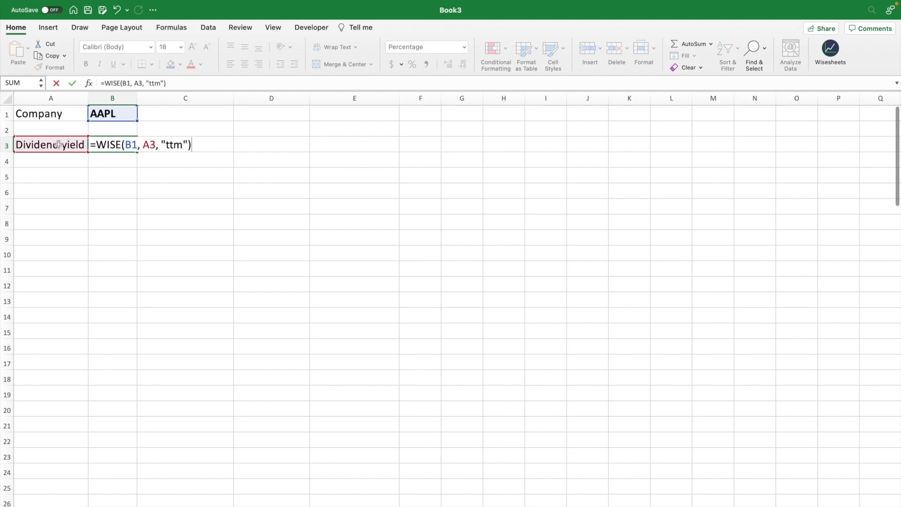
key(Return)
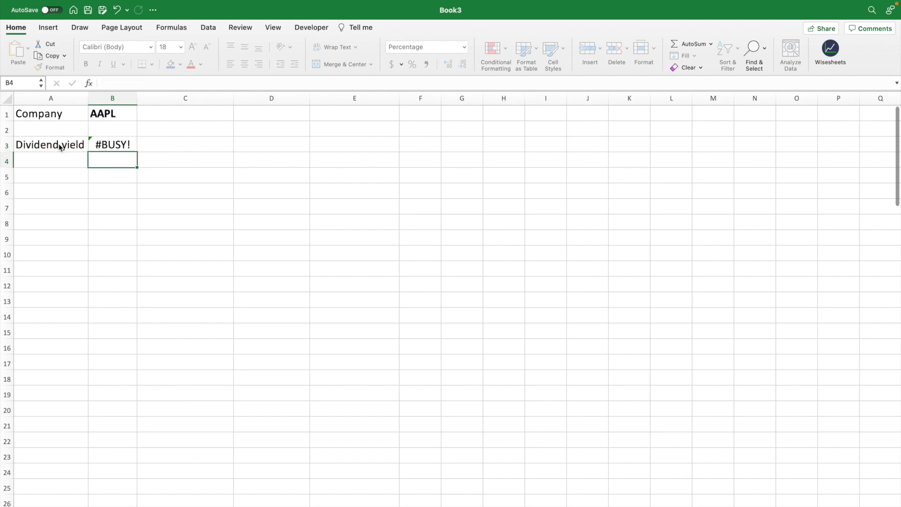
click(129, 145)
- Enter =WISEPRICE(B1, "dividend") in A5 to pull the company's dividend history
click(61, 181)
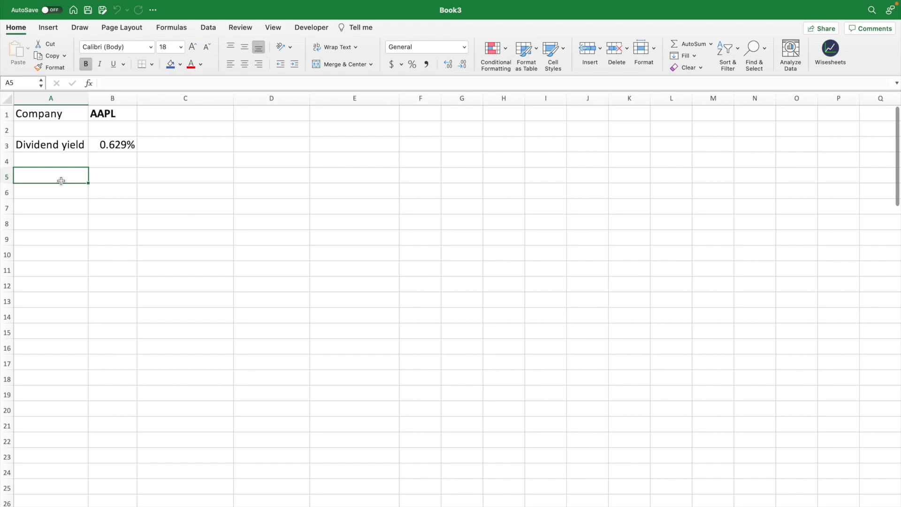
text(=wise)
key(Down)
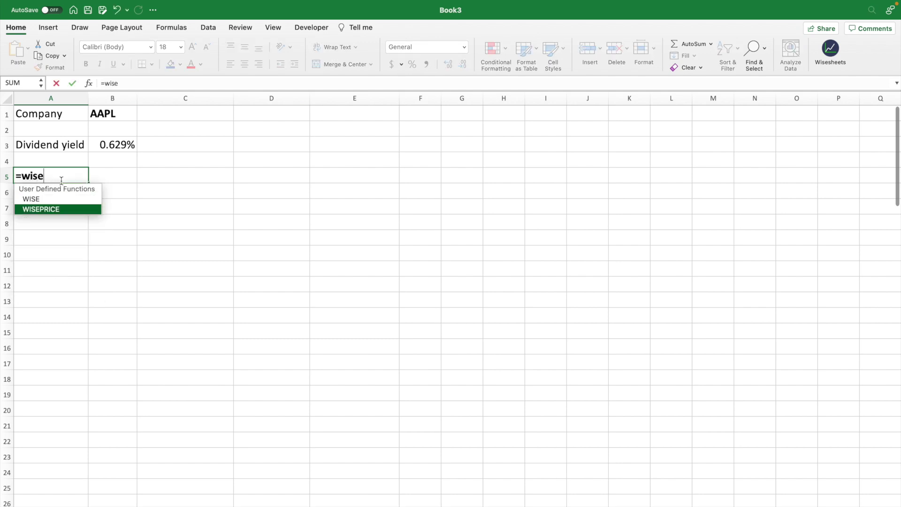
key(Tab)
click(103, 113)
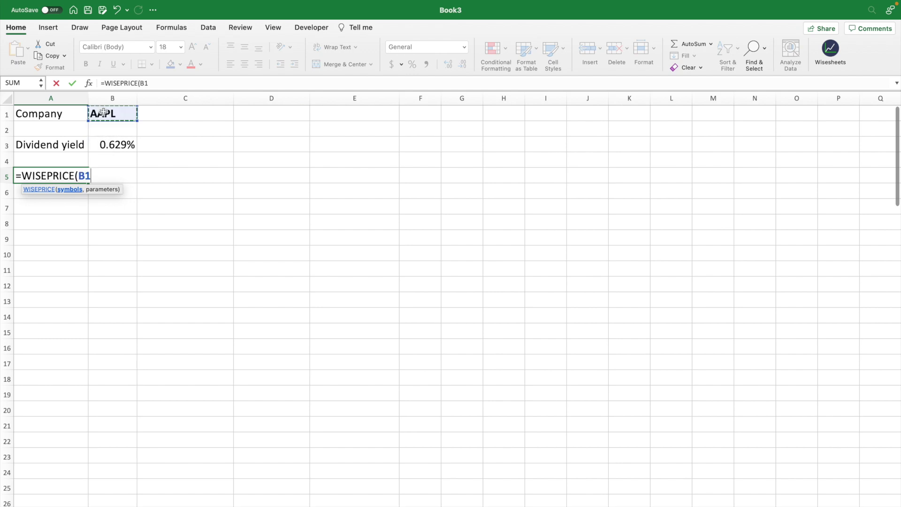
text(, "d)
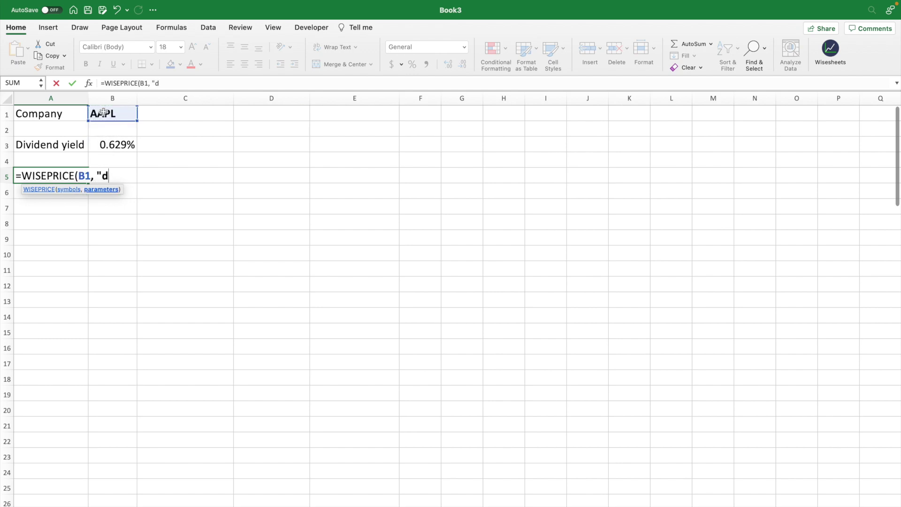
text(ividend"))
key(Return)
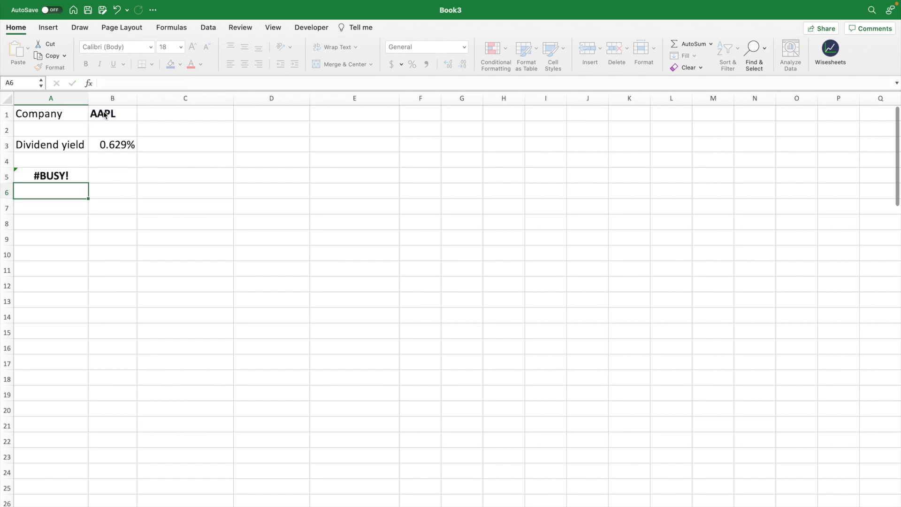
- Examine the dividend history's column headers and its records back to the early 1990s, plus the dividend yield in B3
drag(72, 176, 338, 182)
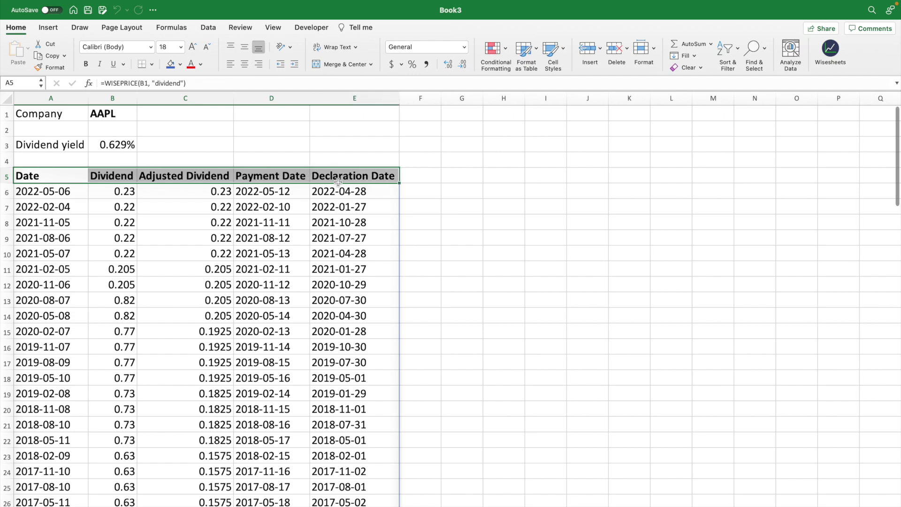
click(210, 158)
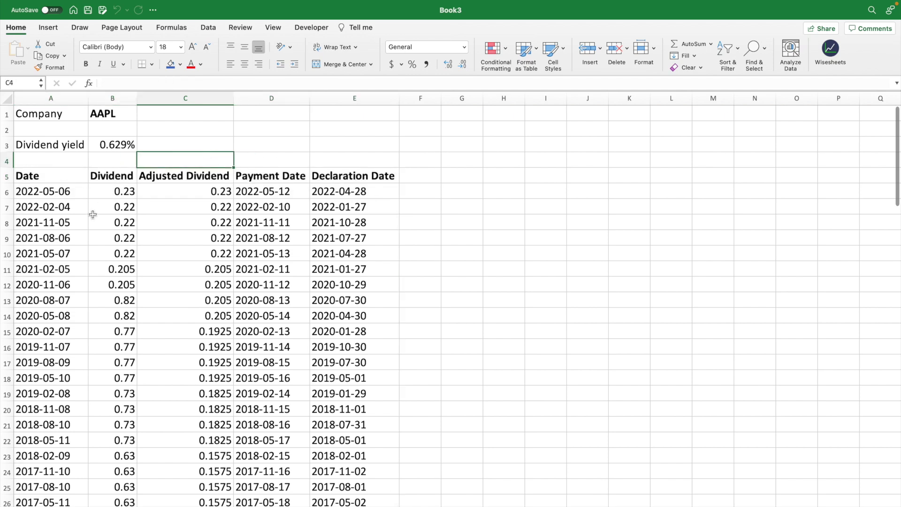
scroll(93, 235, down, 5)
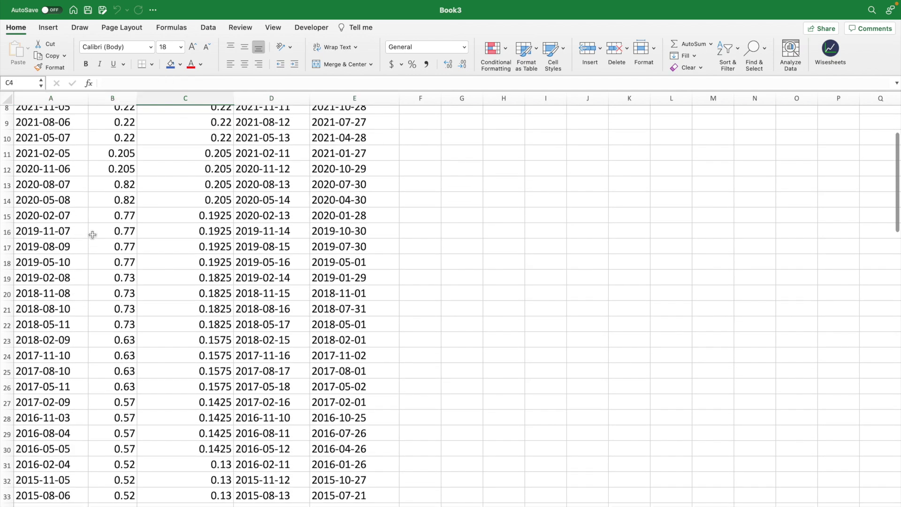
scroll(93, 235, down, 8)
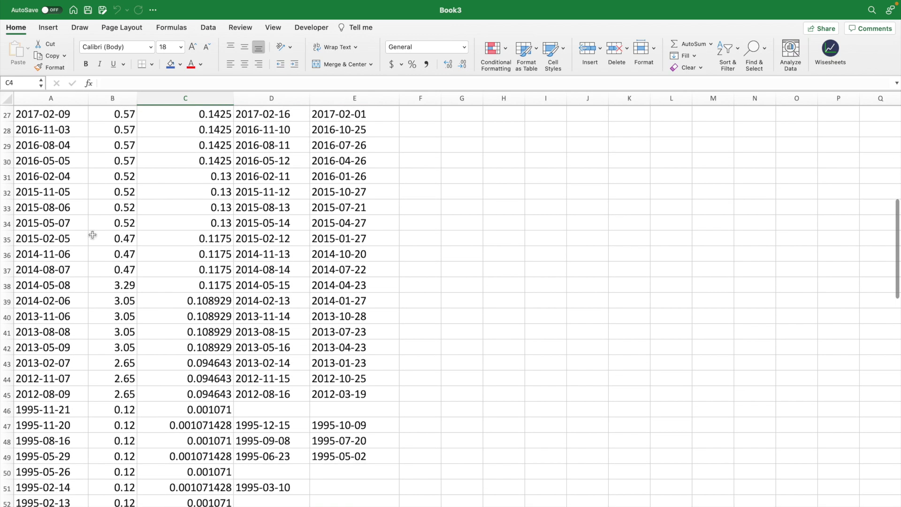
scroll(93, 235, down, 6)
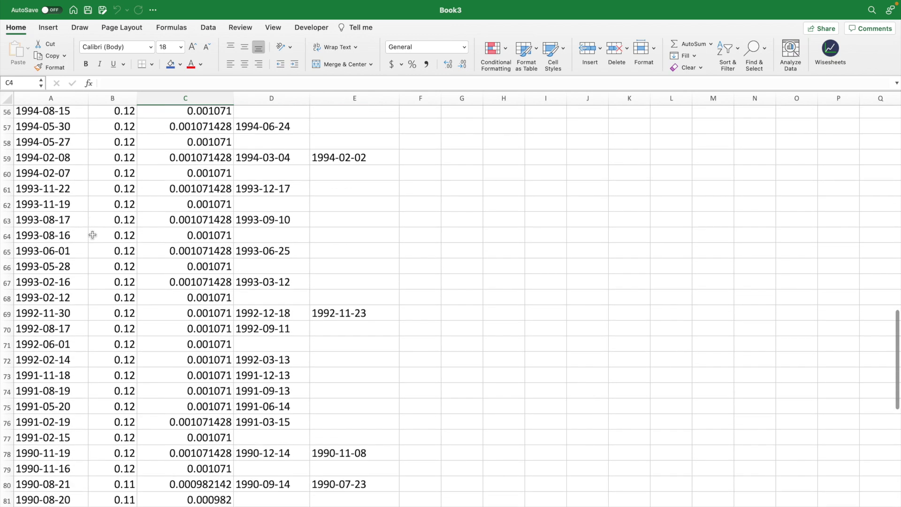
scroll(93, 234, up, 4)
scroll(92, 235, up, 13)
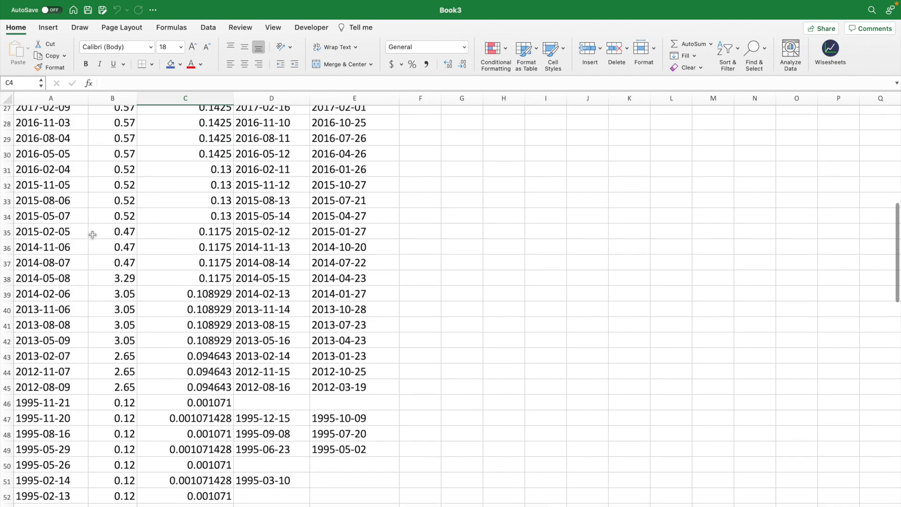
scroll(93, 235, up, 2)
click(115, 145)
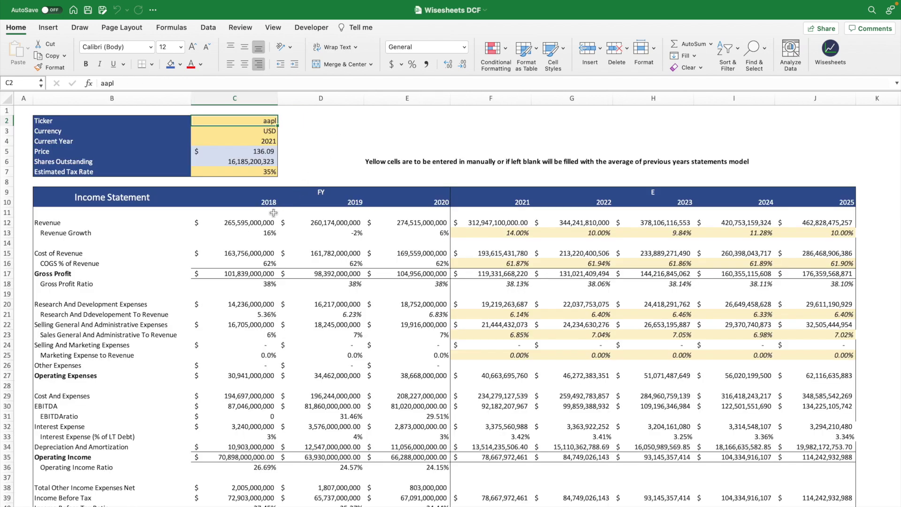
- In the Wisesheets DCF workbook, examine the 2018 Revenue formula, the 2021–2025 Revenue Growth assumptions and the Potential Upside on the Discounted Cash Flow Analysis sheet
click(244, 223)
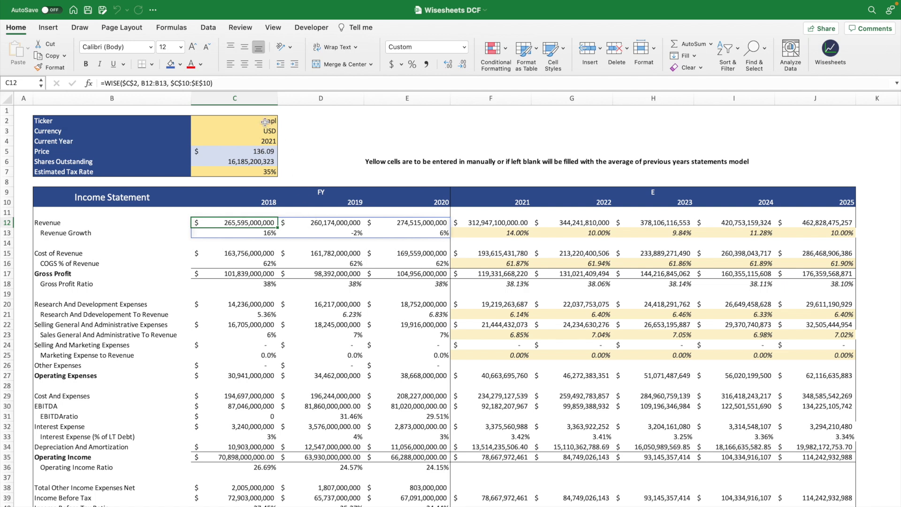
drag(490, 232, 801, 229)
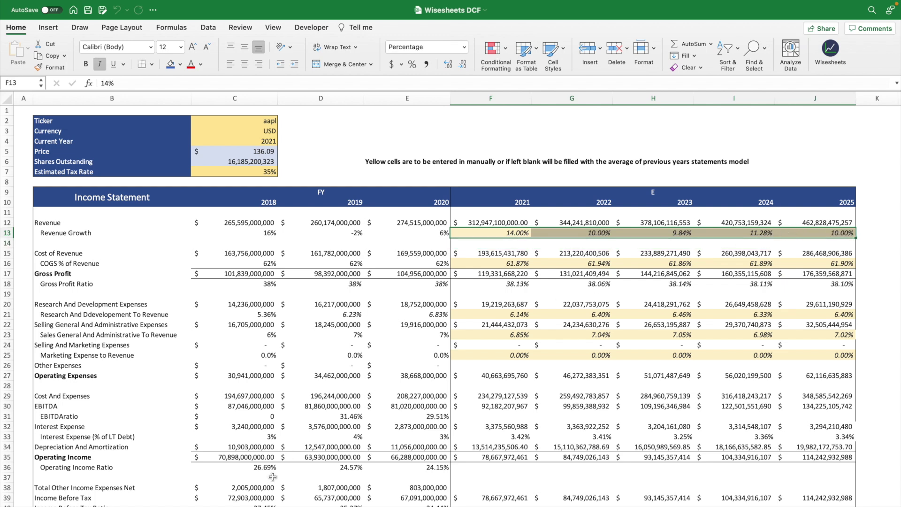
key(ctrl+Page_Down)
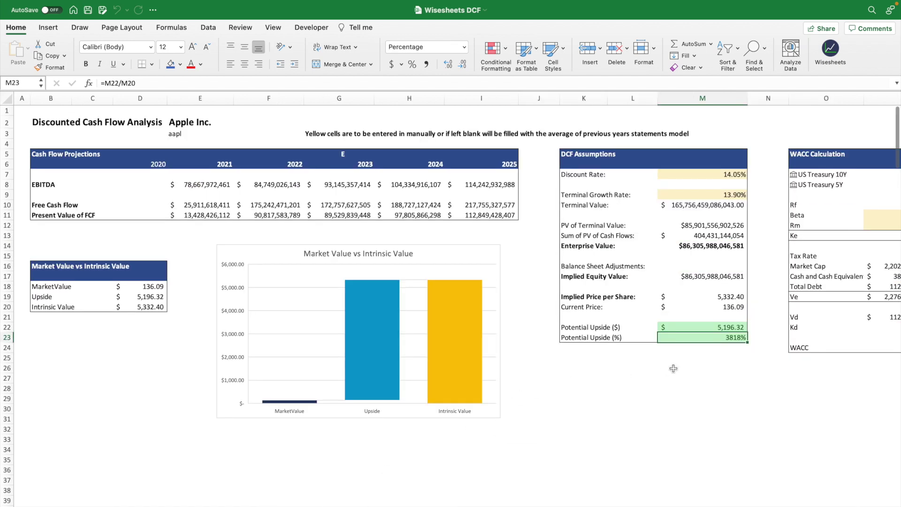
click(701, 327)
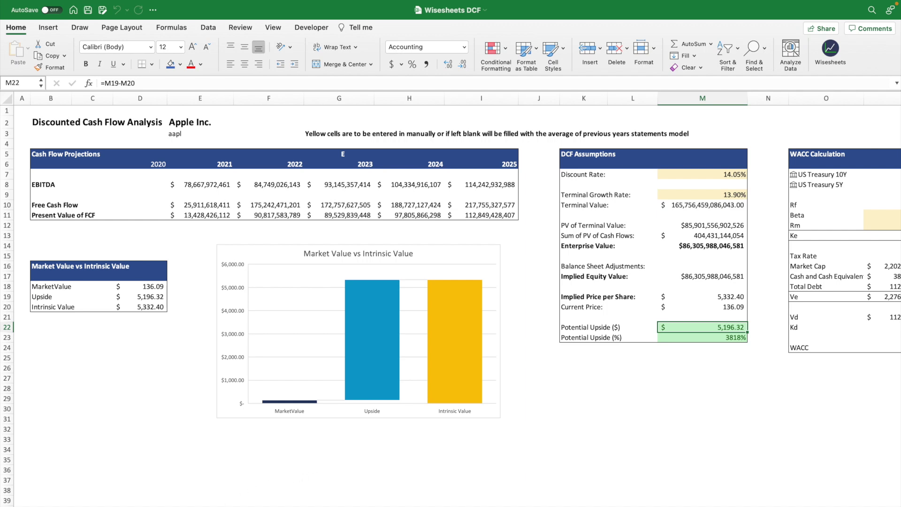
- Return to the financial statements sheet and review the income statement and the balance sheet's assets and liabilities
click(216, 504)
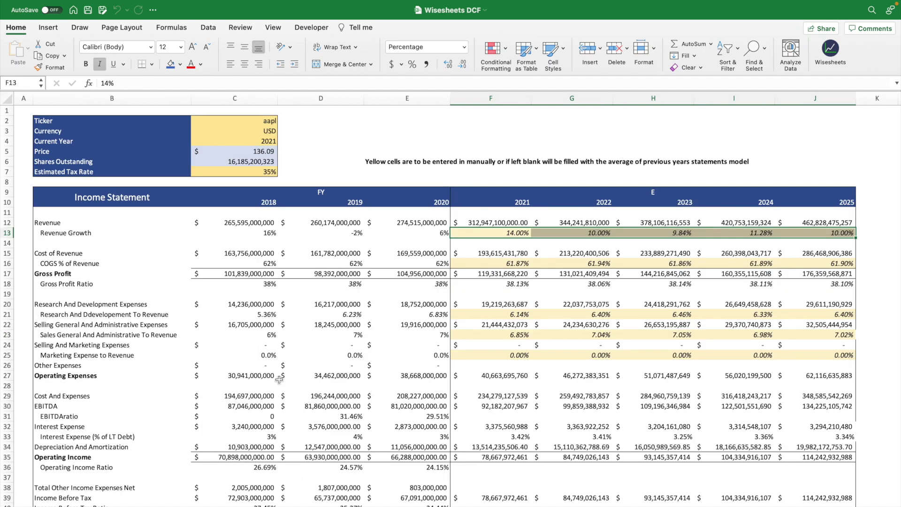
scroll(279, 380, down, 7)
scroll(279, 379, down, 7)
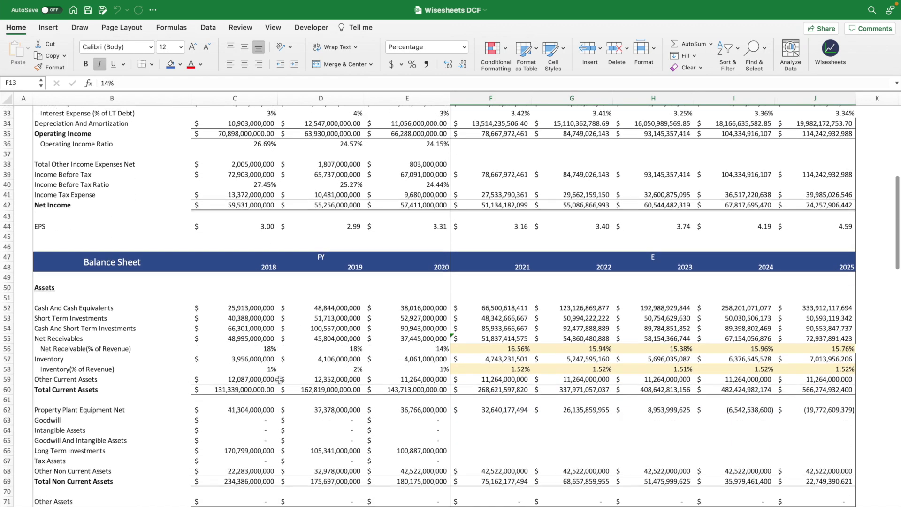
scroll(279, 379, down, 8)
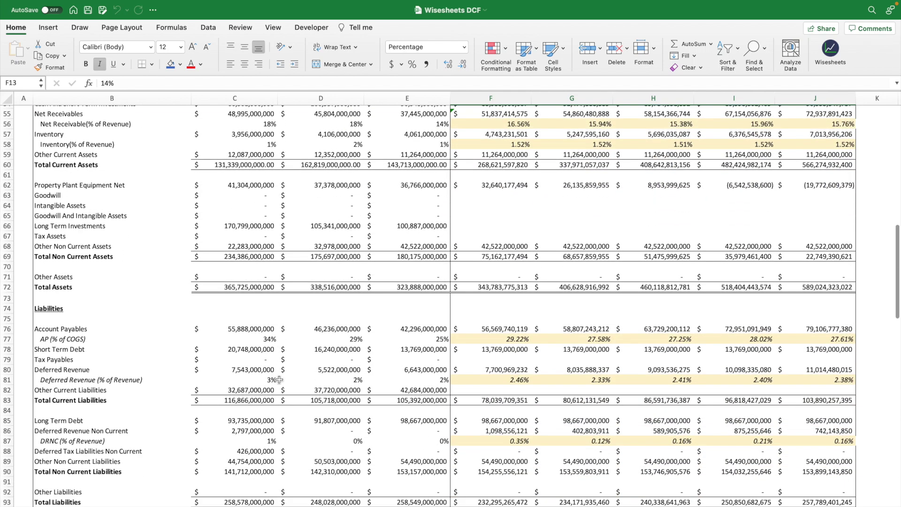